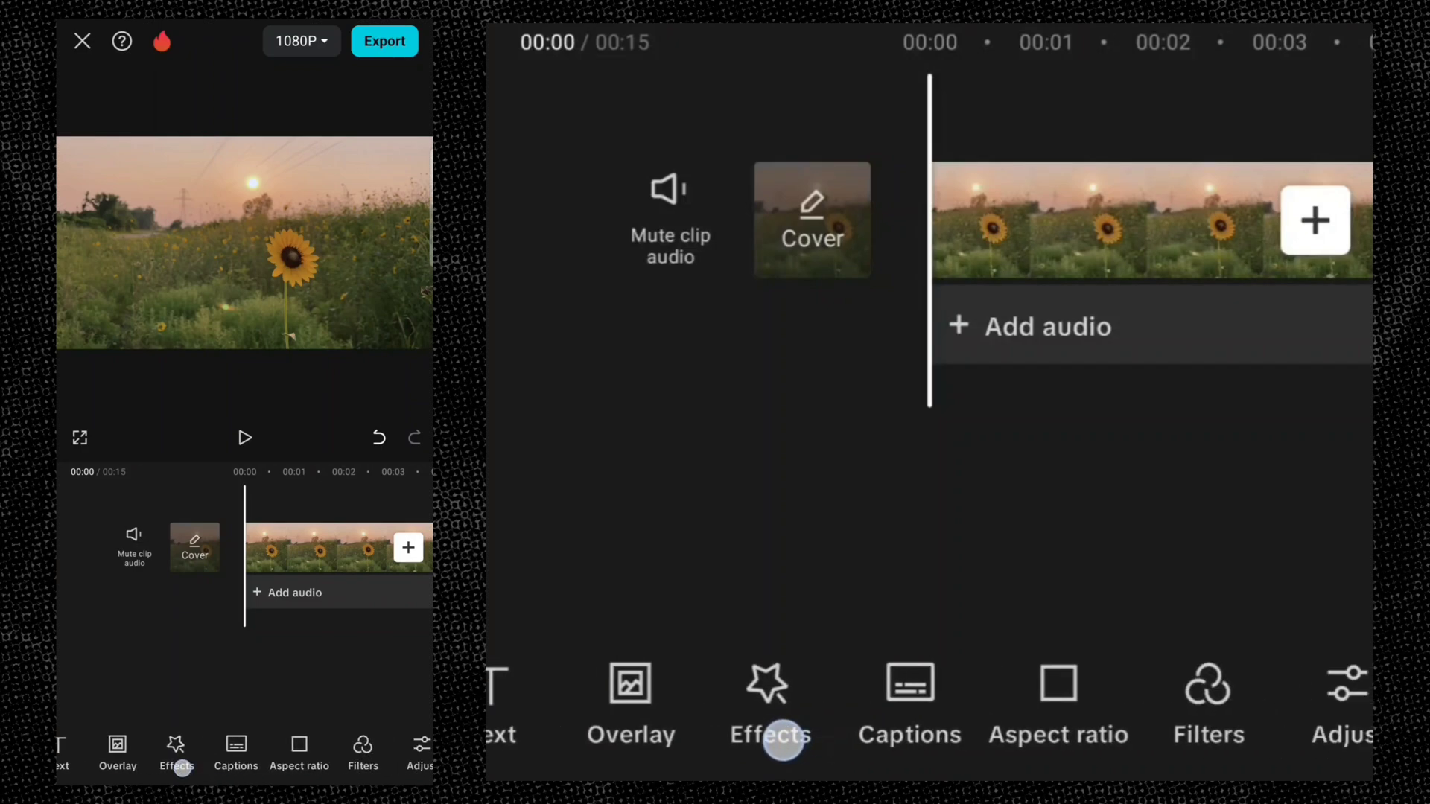
# - Open the Adjust tools and launch the Graphs curve editor for the sunflower clip
pyautogui.click(1267, 715)
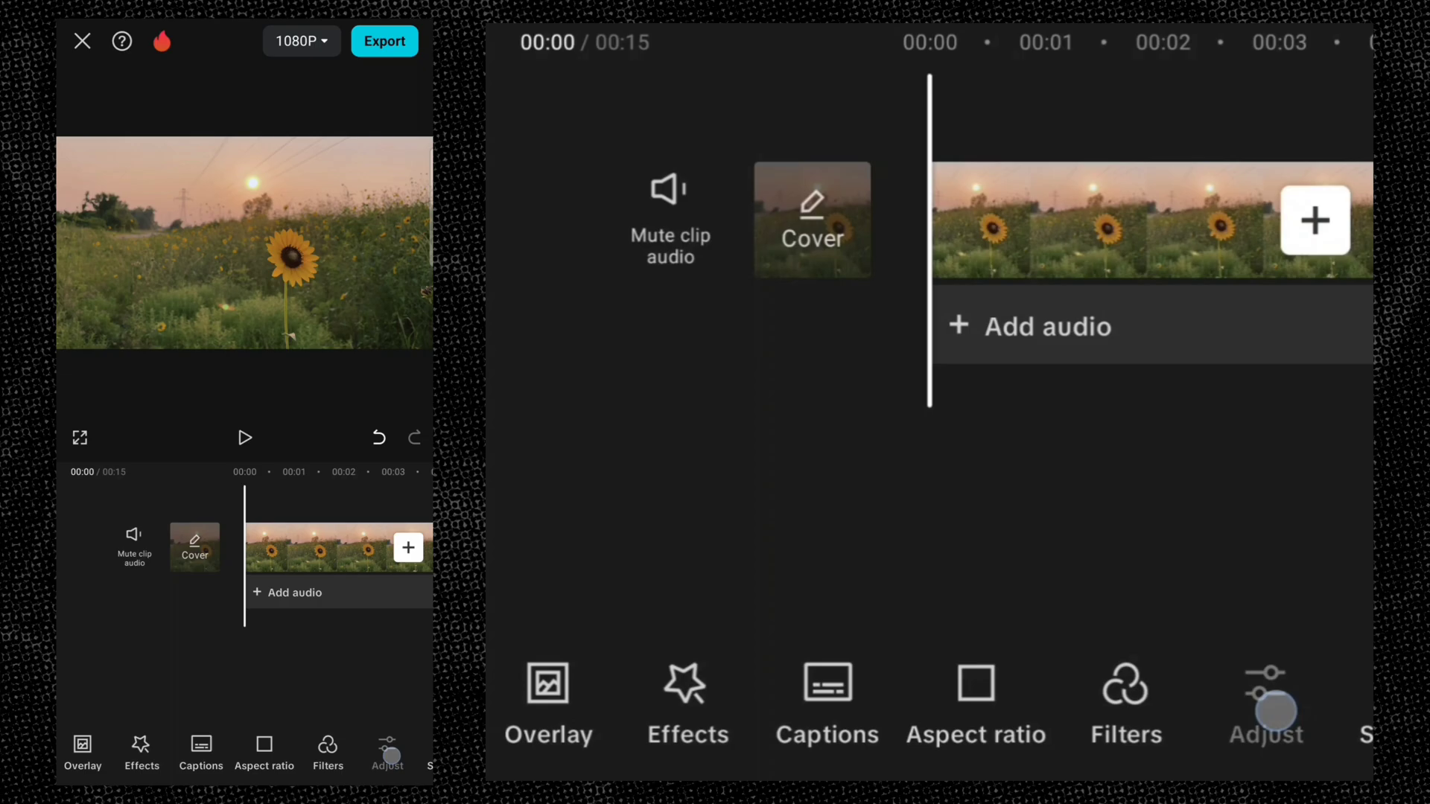
pyautogui.moveTo(1175, 467); pyautogui.dragTo(773, 547)
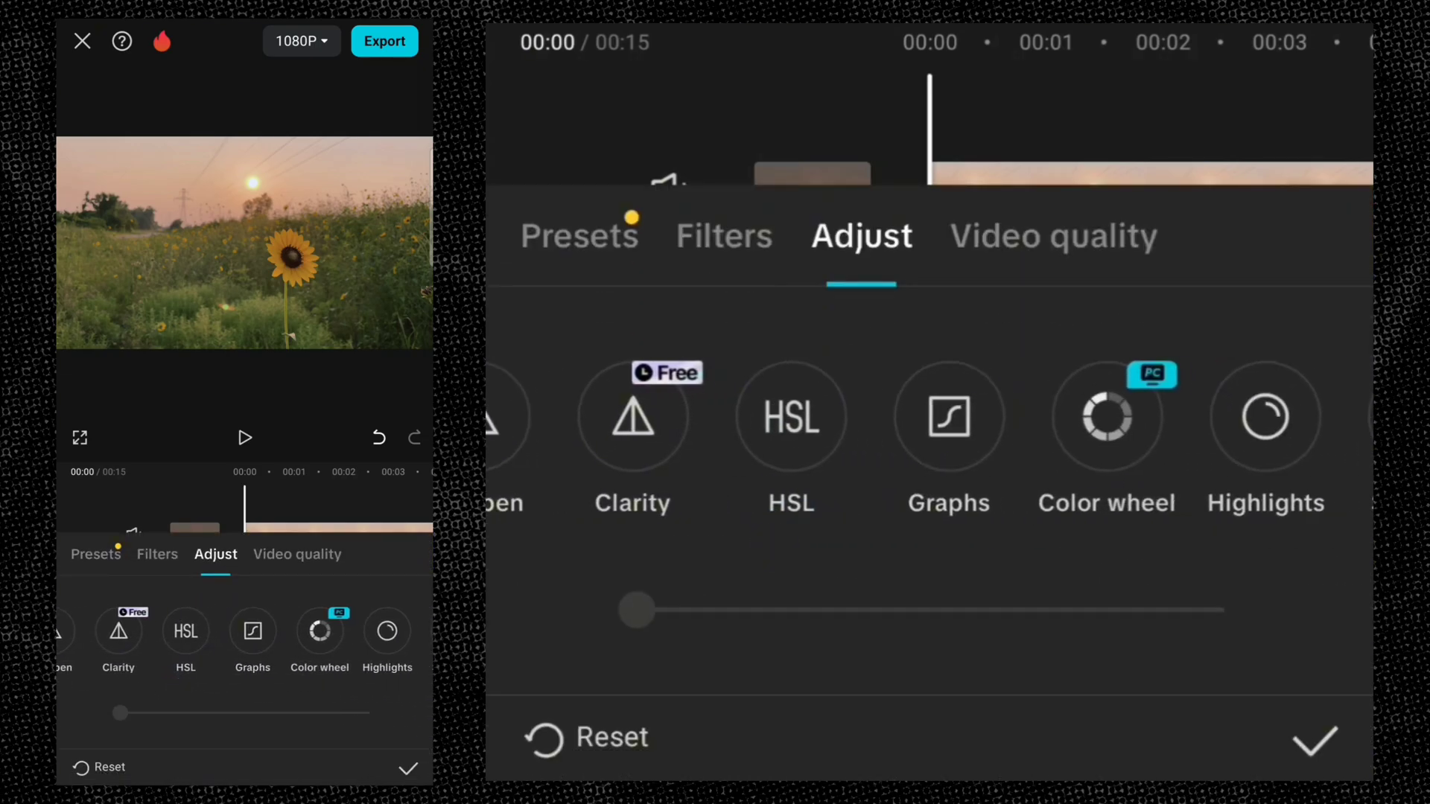
pyautogui.click(948, 418)
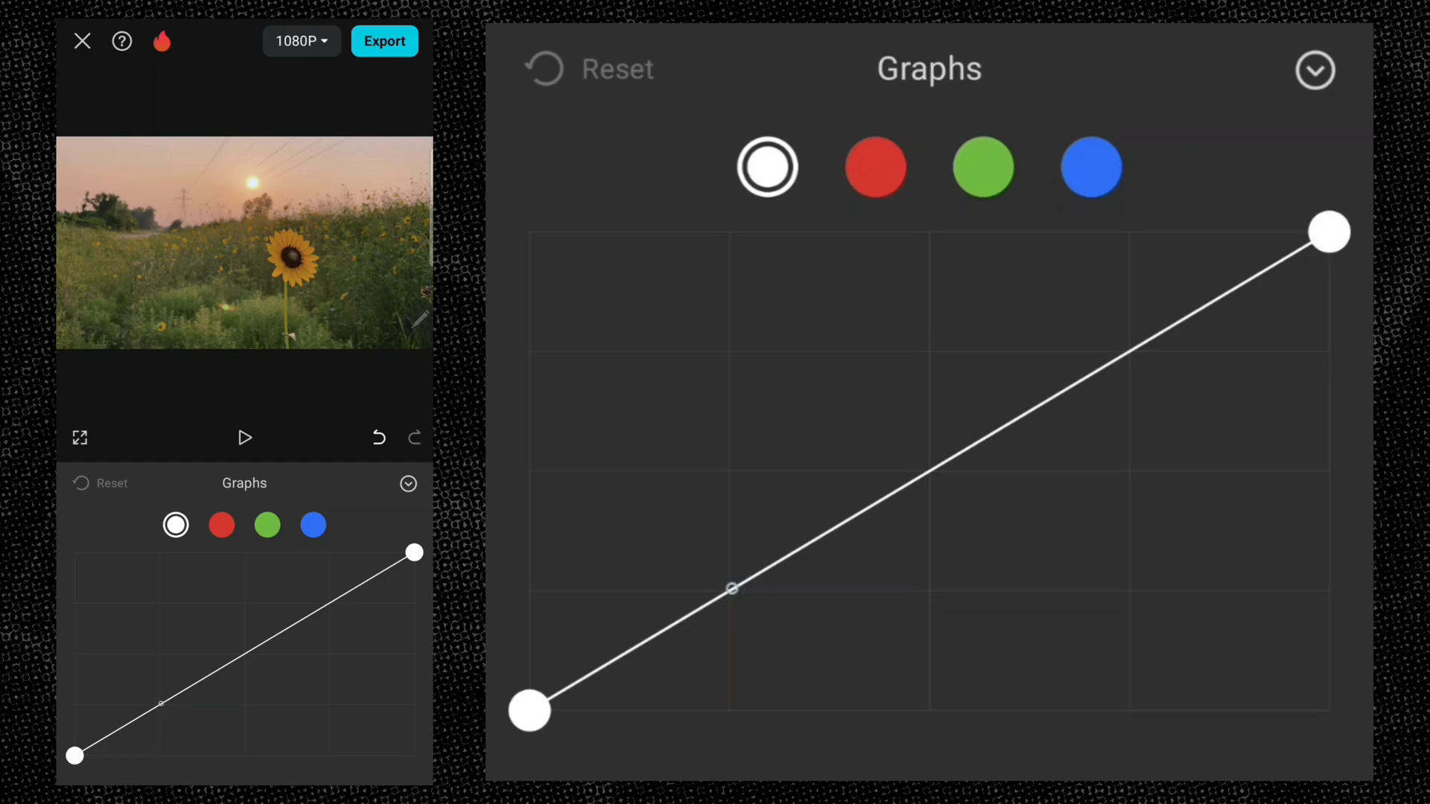
# - Add three points to the white curve, lowering the shadow point and raising the midpoint
pyautogui.click(734, 587)
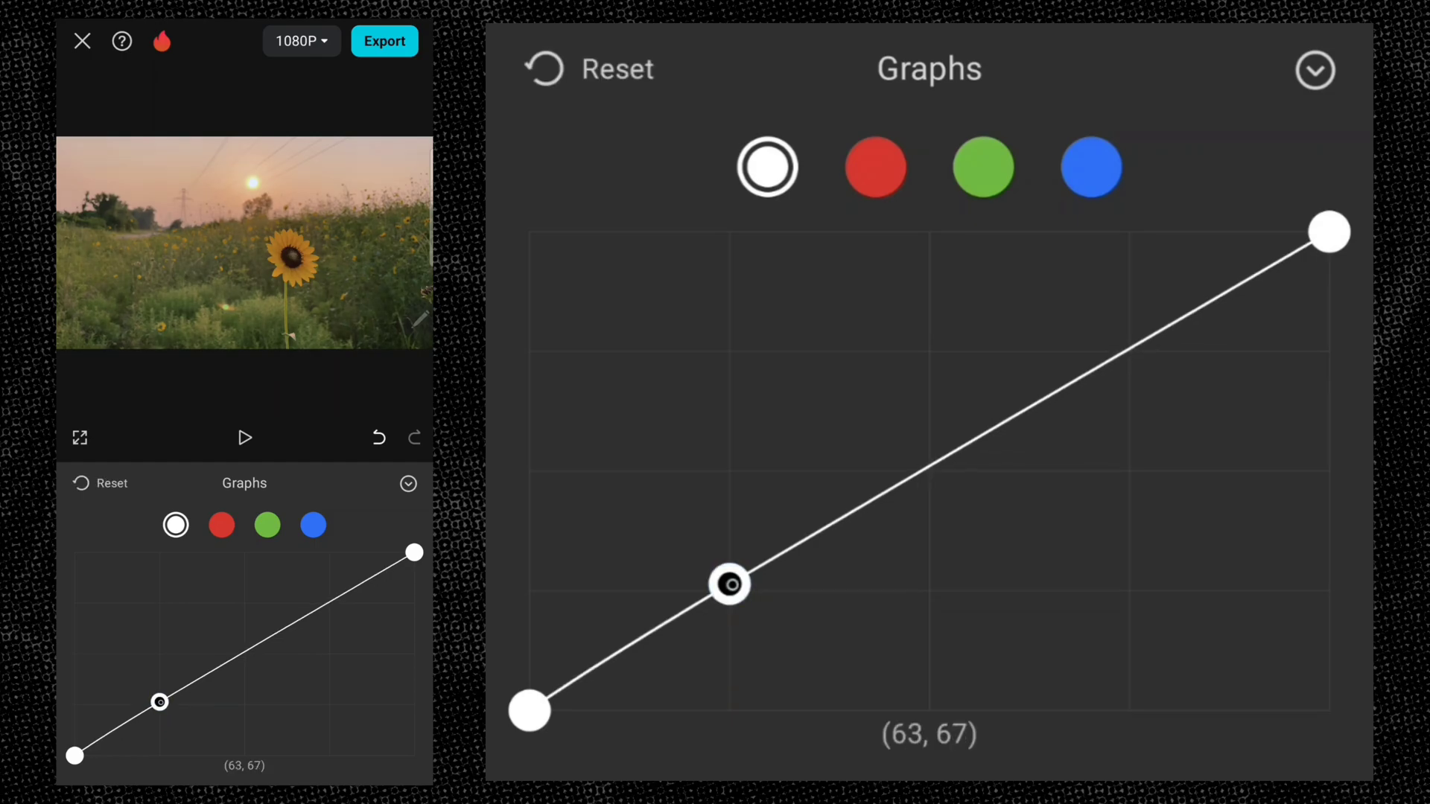
pyautogui.click(928, 474)
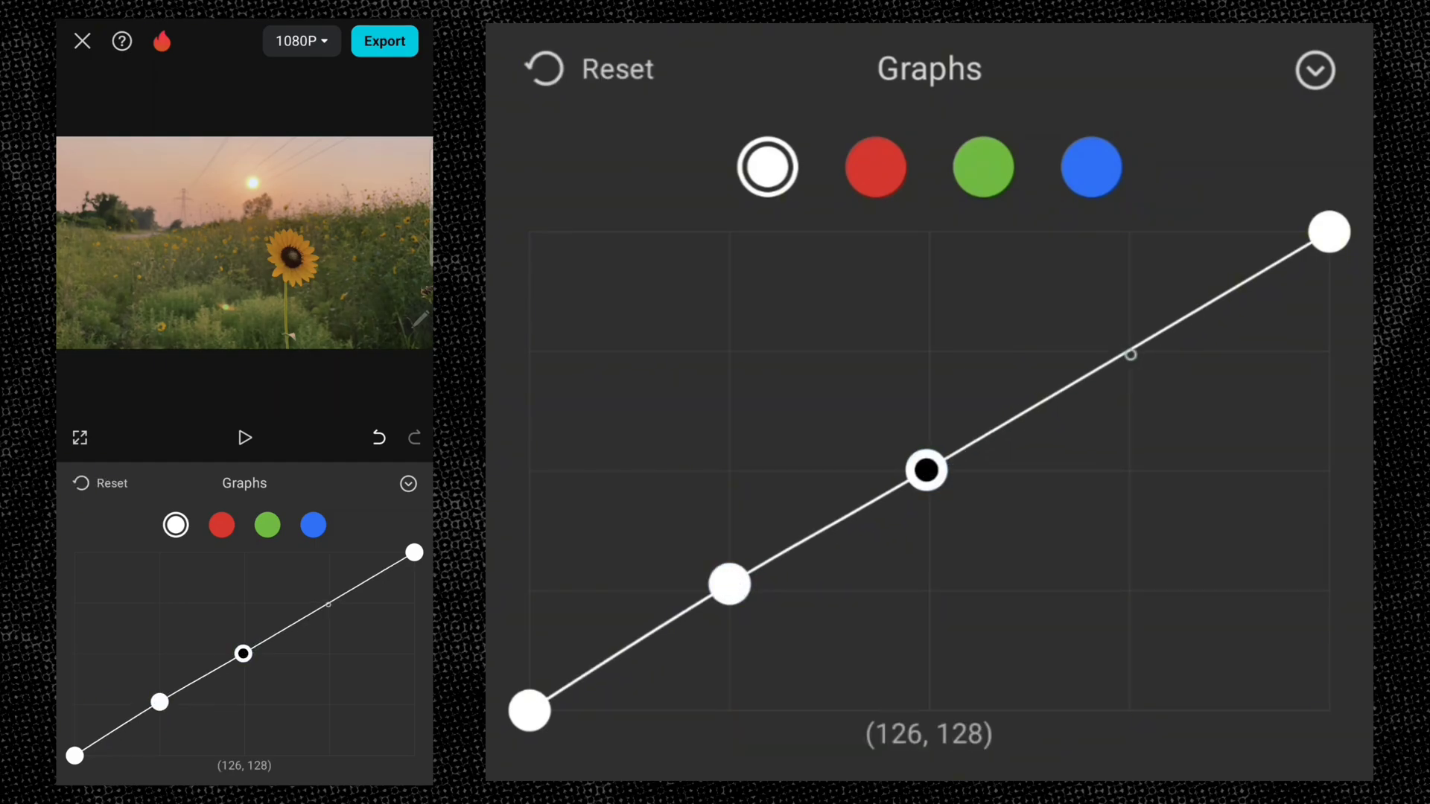
pyautogui.click(1131, 348)
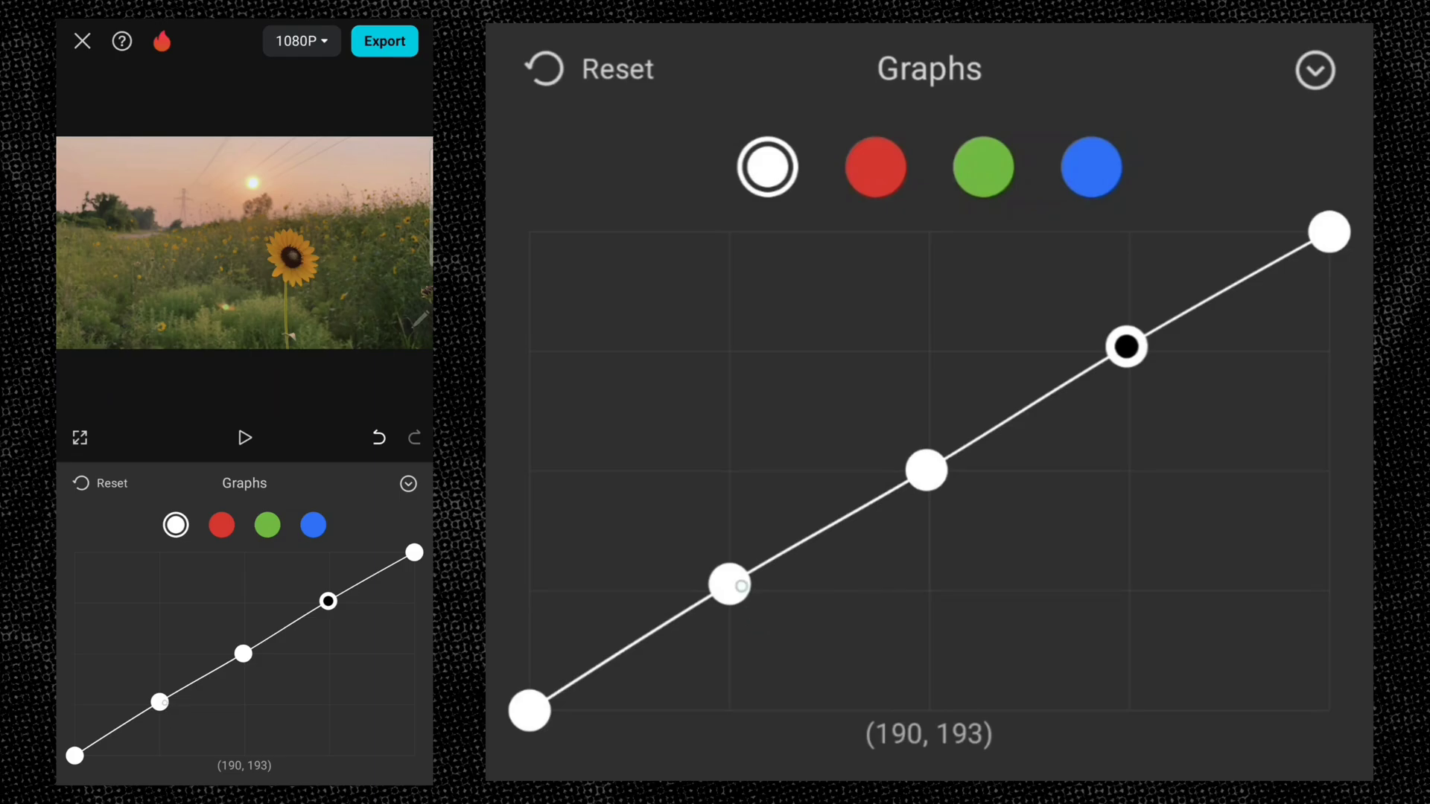
pyautogui.moveTo(741, 586); pyautogui.dragTo(744, 600)
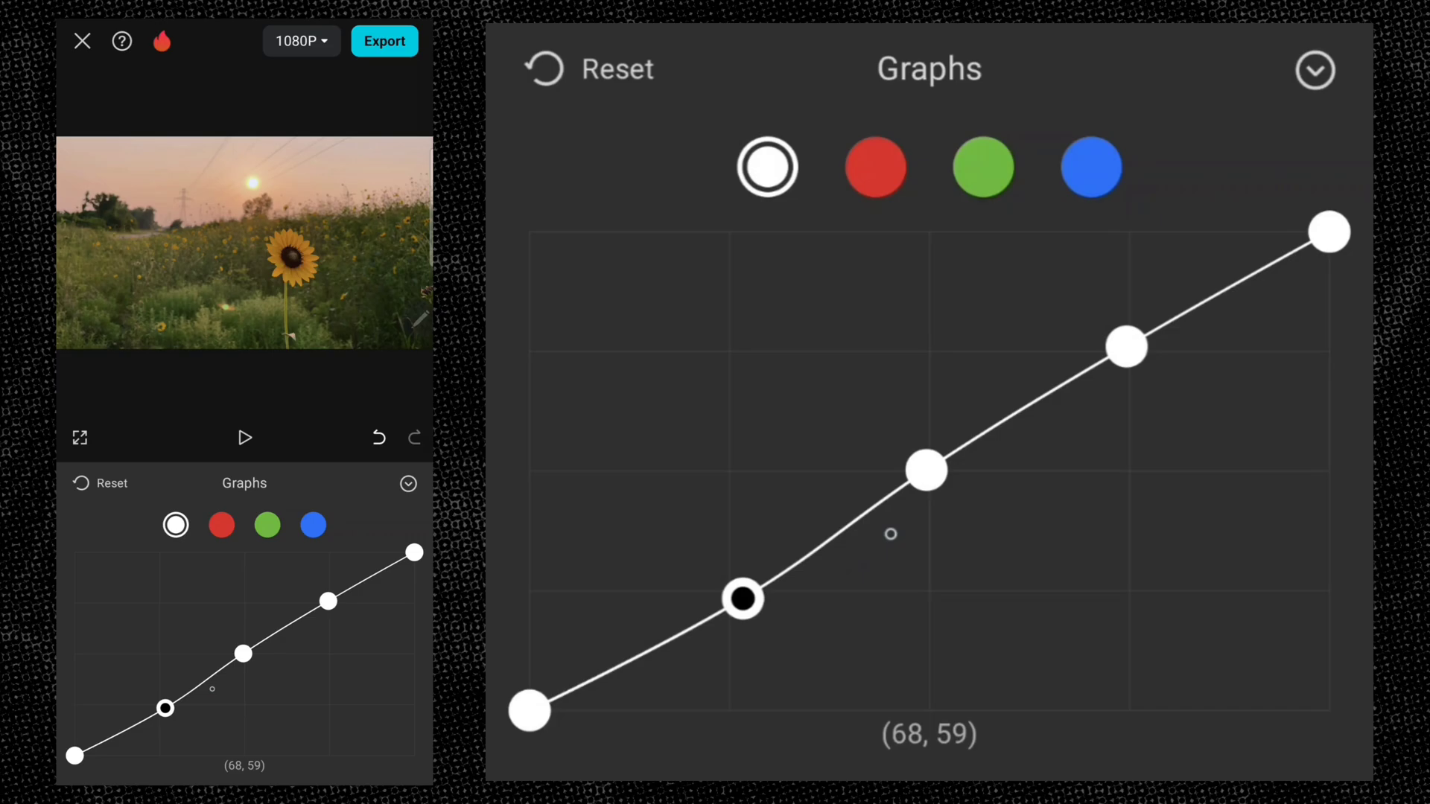
pyautogui.moveTo(928, 473); pyautogui.dragTo(917, 456)
pyautogui.moveTo(1126, 347); pyautogui.dragTo(1136, 353)
pyautogui.click(533, 710)
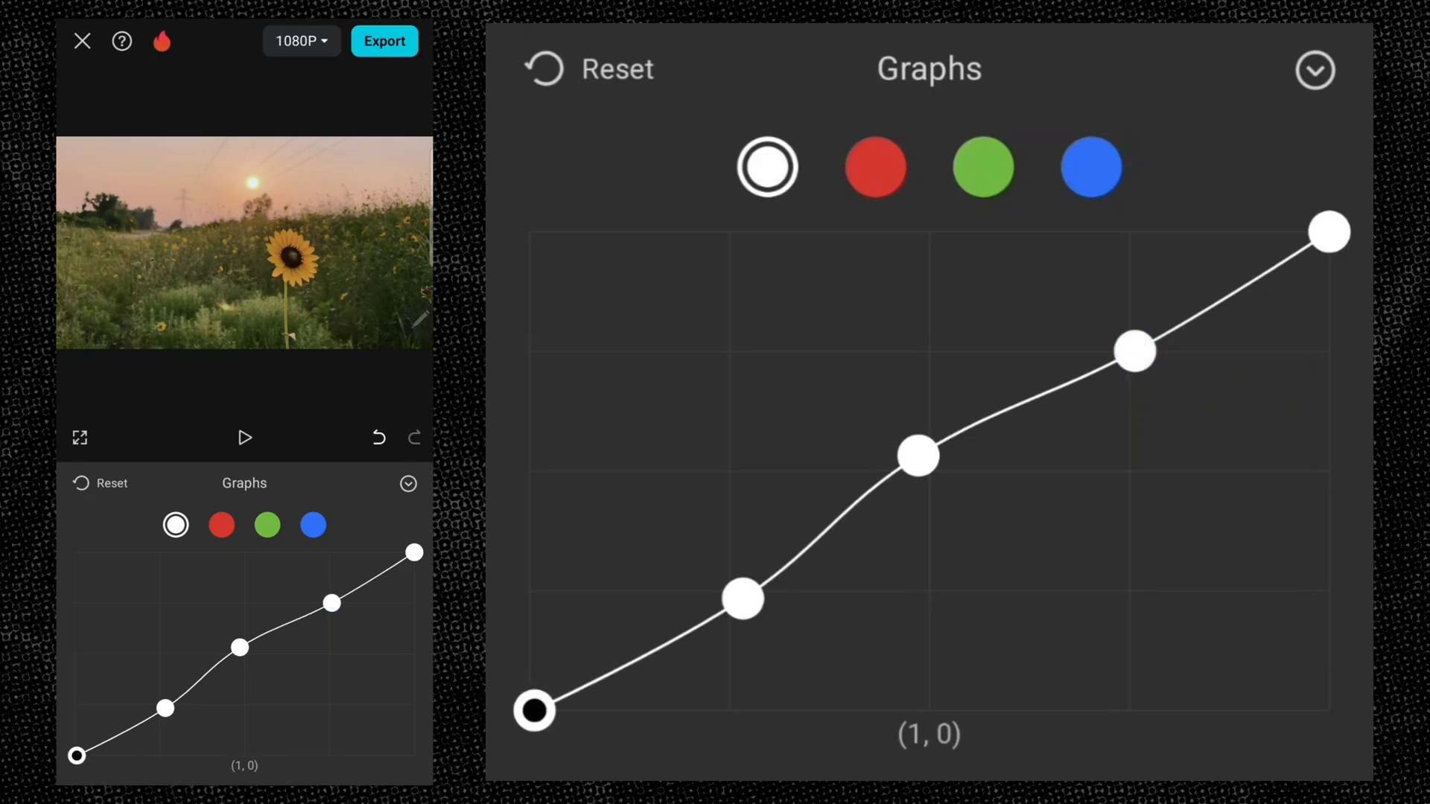
# - Add three points to the red curve and lift its middle and upper points
pyautogui.click(884, 162)
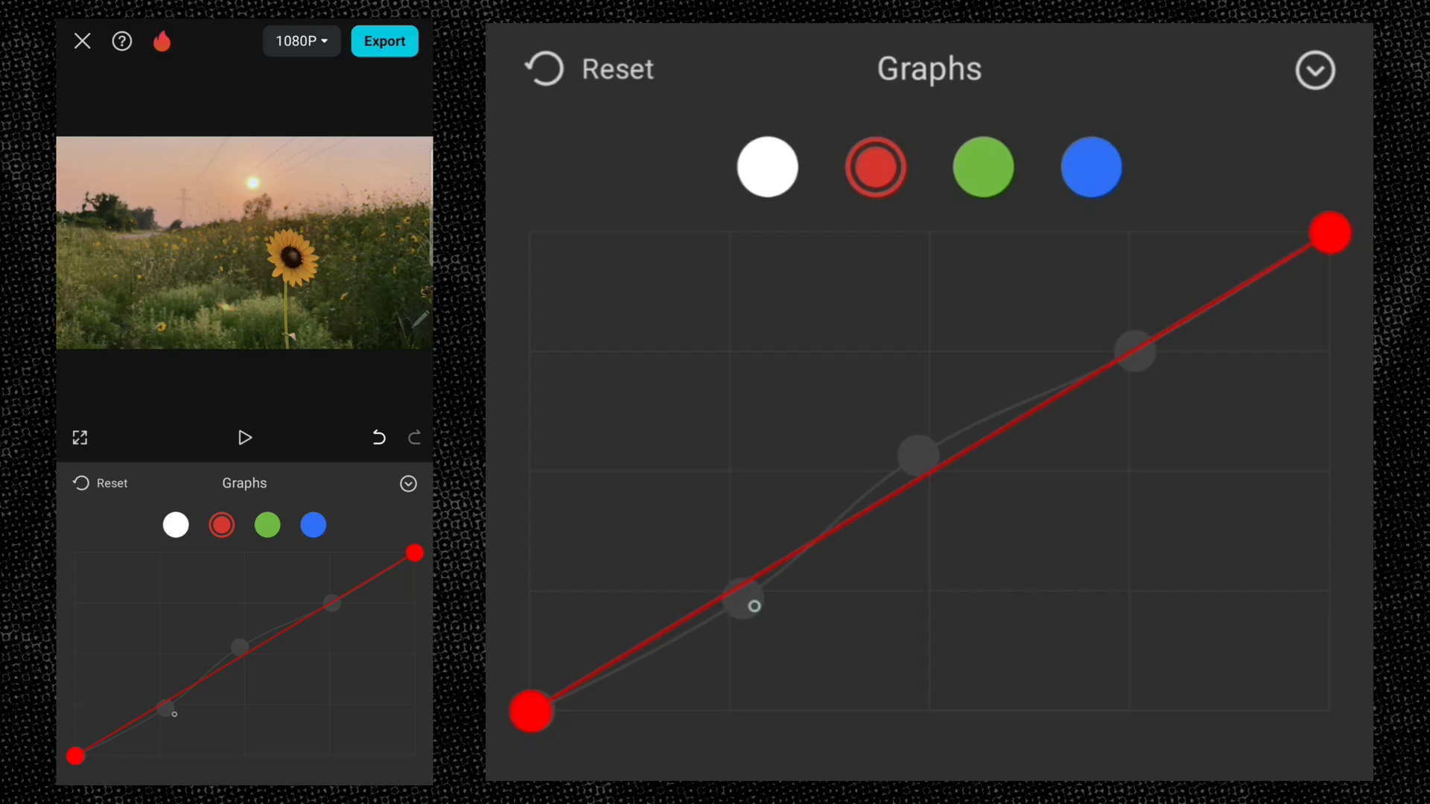
pyautogui.click(735, 591)
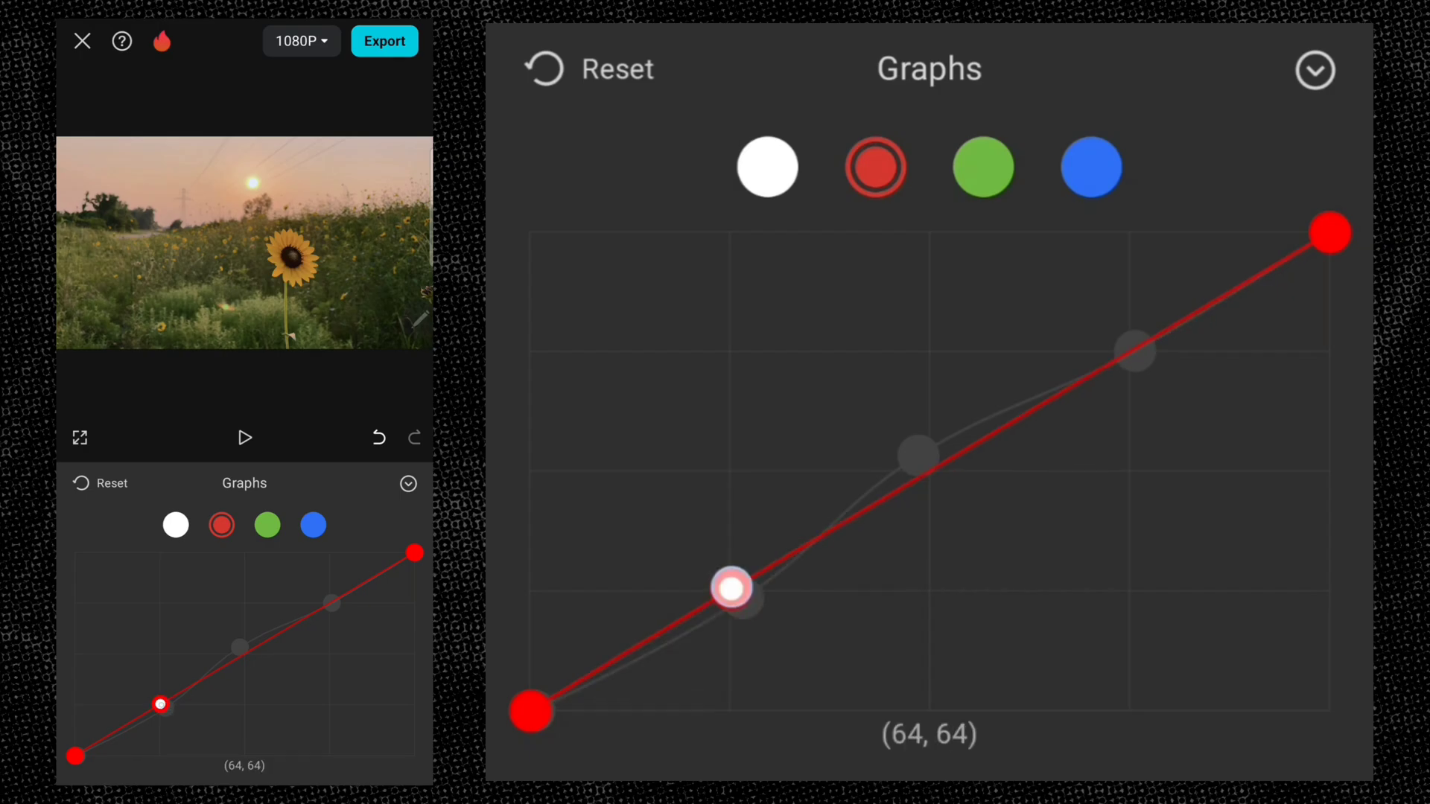
pyautogui.click(928, 475)
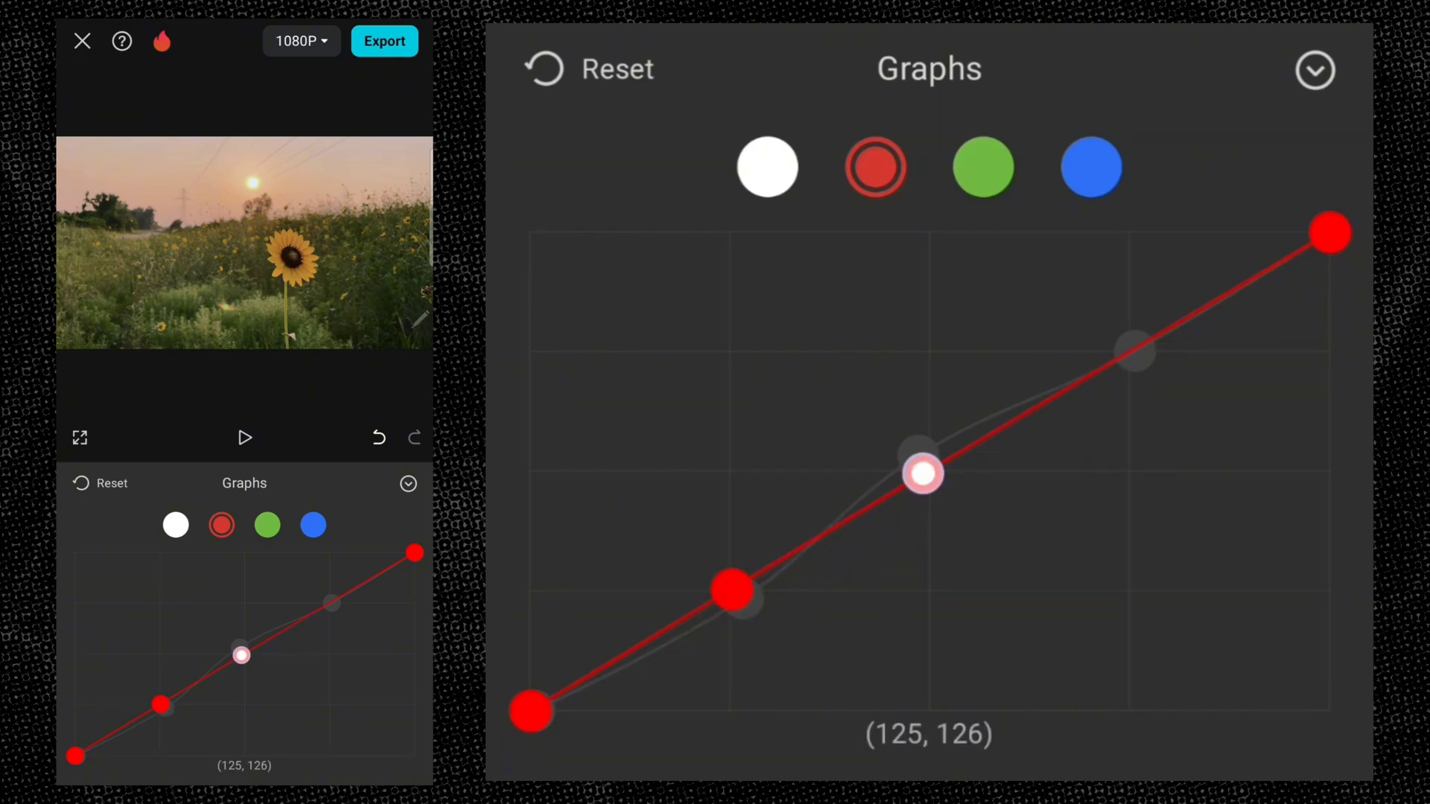
pyautogui.click(1134, 352)
pyautogui.moveTo(923, 475)
pyautogui.mouseDown()
pyautogui.moveTo(904, 437)
pyautogui.moveTo(935, 492)
pyautogui.moveTo(915, 444)
pyautogui.mouseUp()
pyautogui.moveTo(1127, 350); pyautogui.dragTo(1092, 318)
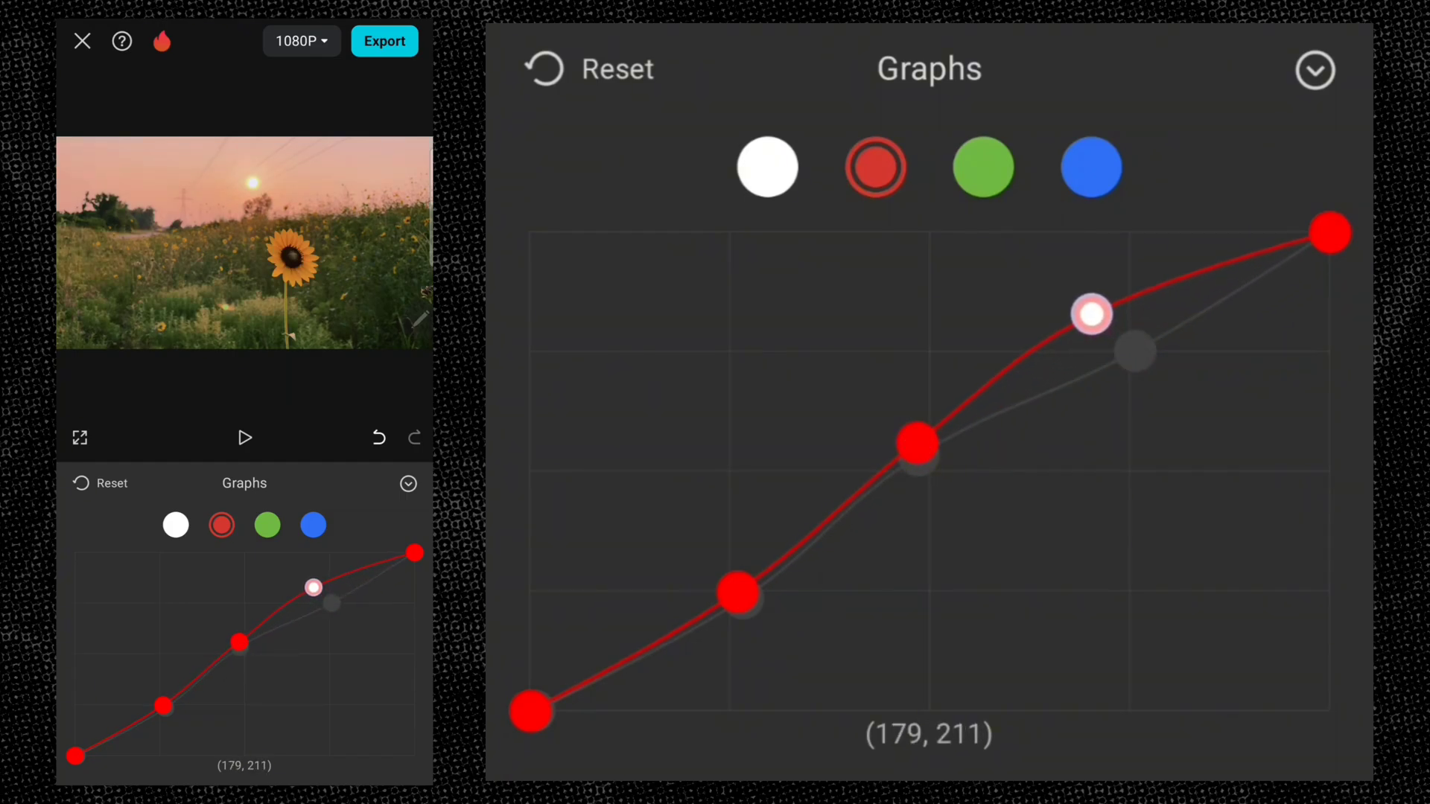
pyautogui.moveTo(1089, 307); pyautogui.dragTo(1085, 306)
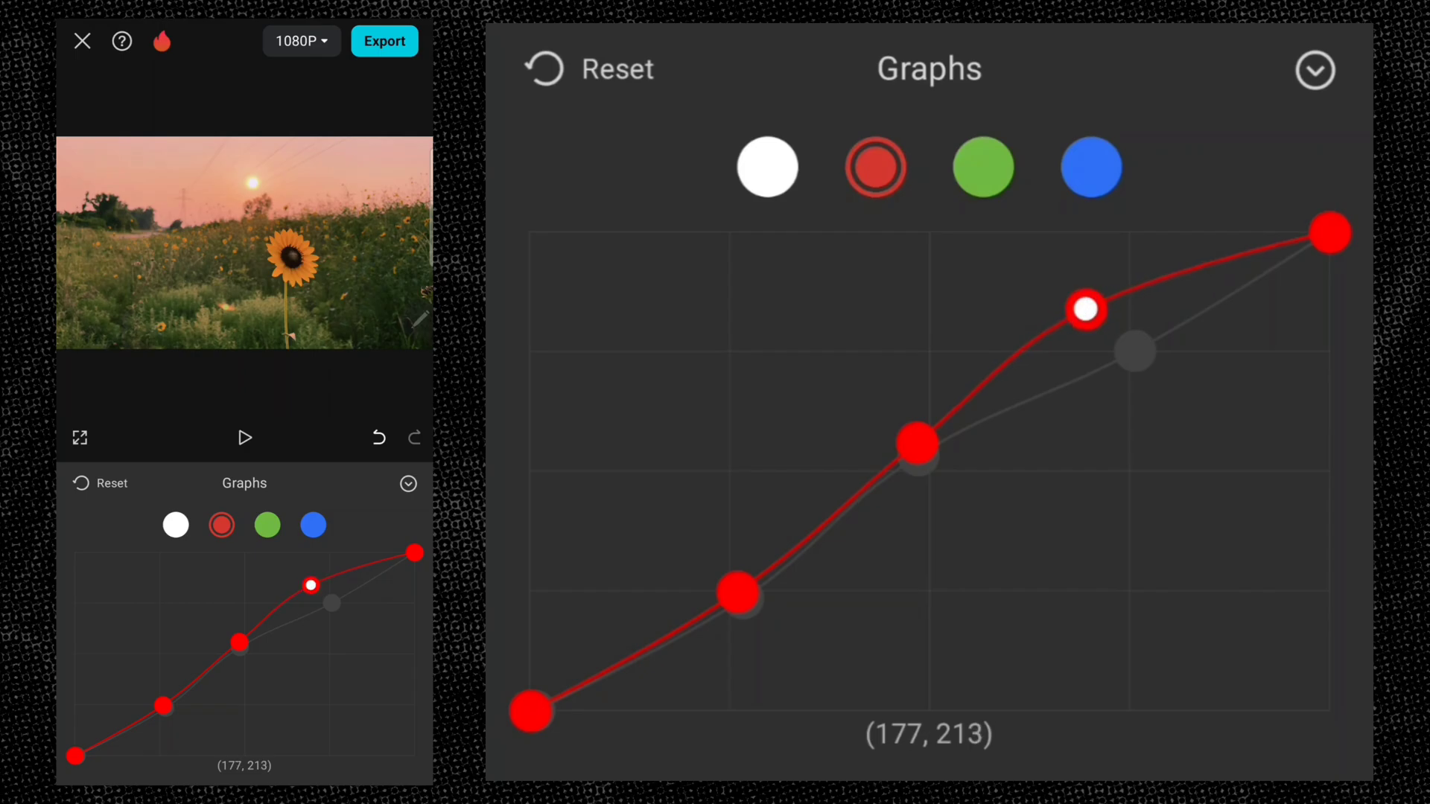
# - Add three points to the green curve and drag its upper point down
pyautogui.click(988, 170)
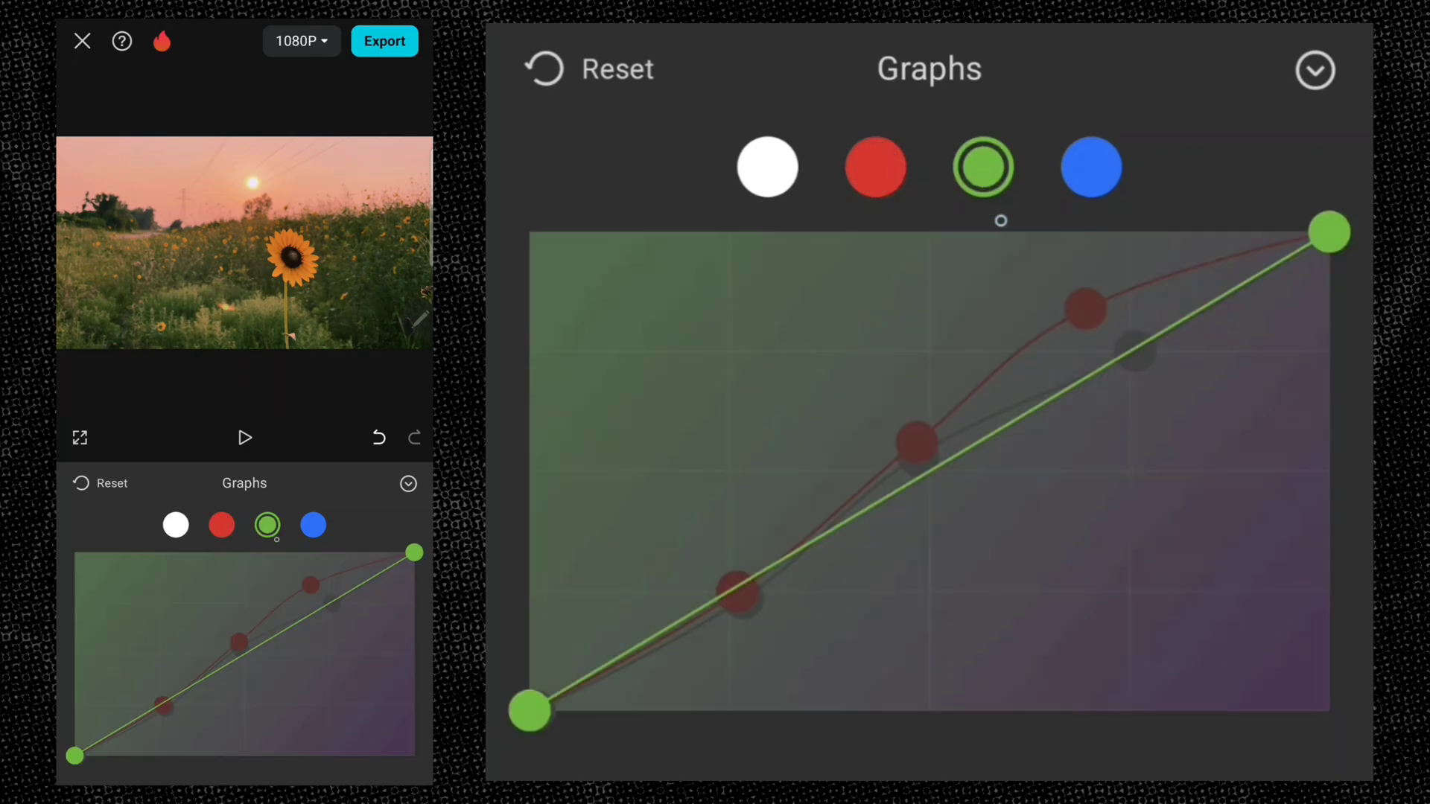
pyautogui.click(733, 589)
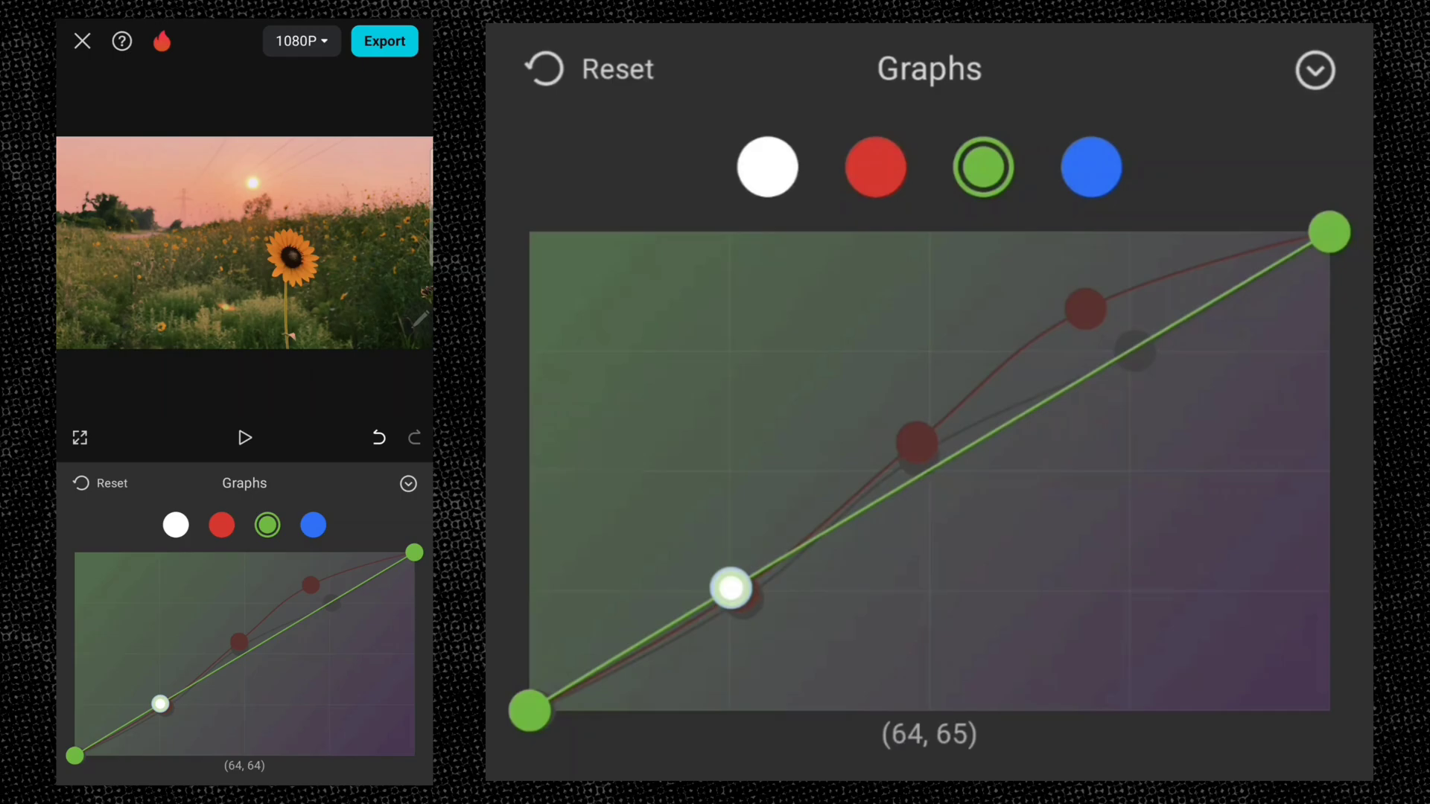
pyautogui.click(931, 473)
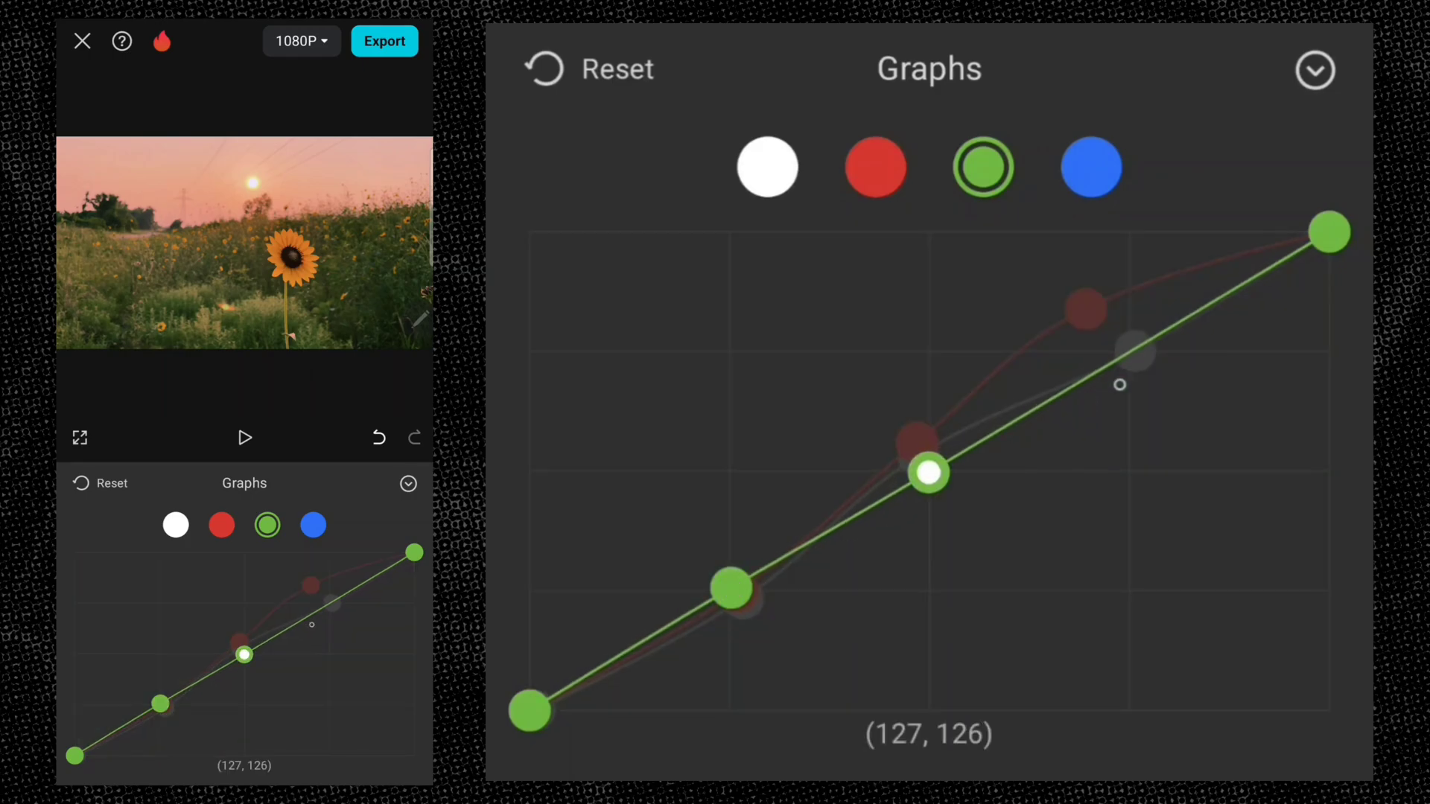
pyautogui.click(1127, 346)
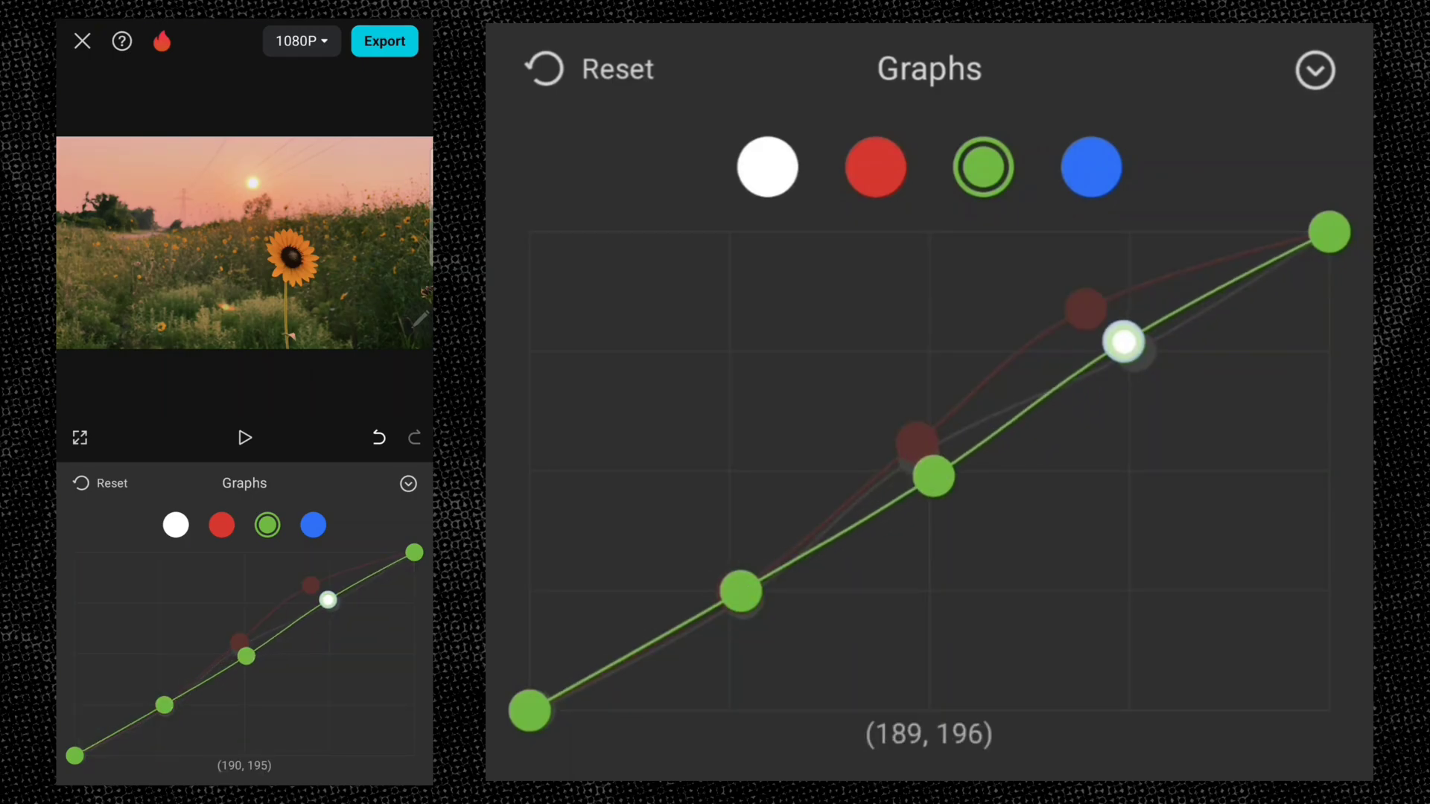
pyautogui.moveTo(1127, 347)
pyautogui.mouseDown()
pyautogui.moveTo(1106, 325)
pyautogui.moveTo(1121, 377)
pyautogui.moveTo(1139, 383)
pyautogui.mouseUp()
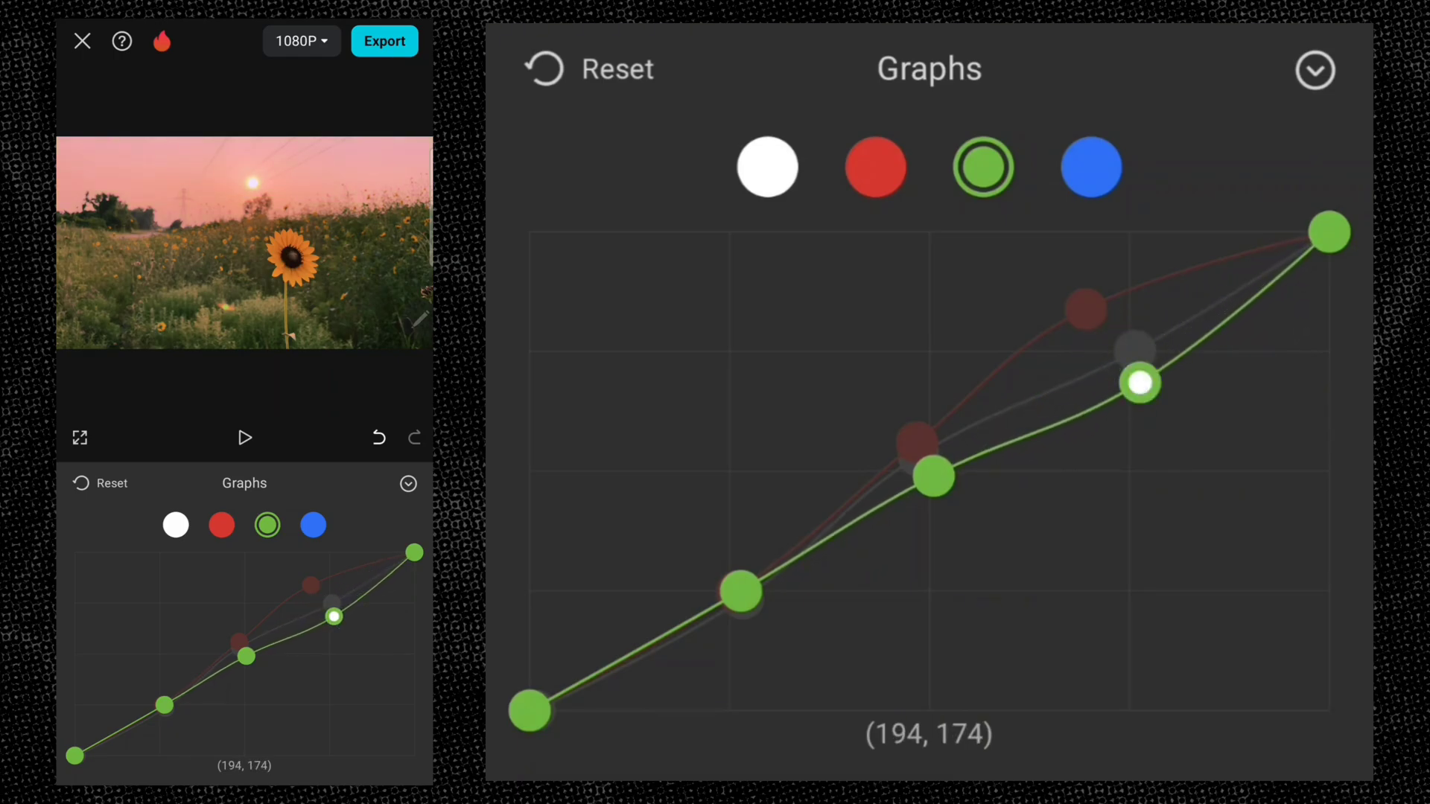
# - Add points to the blue curve, lower its middle and upper points, and lift its darkest point
pyautogui.click(1092, 166)
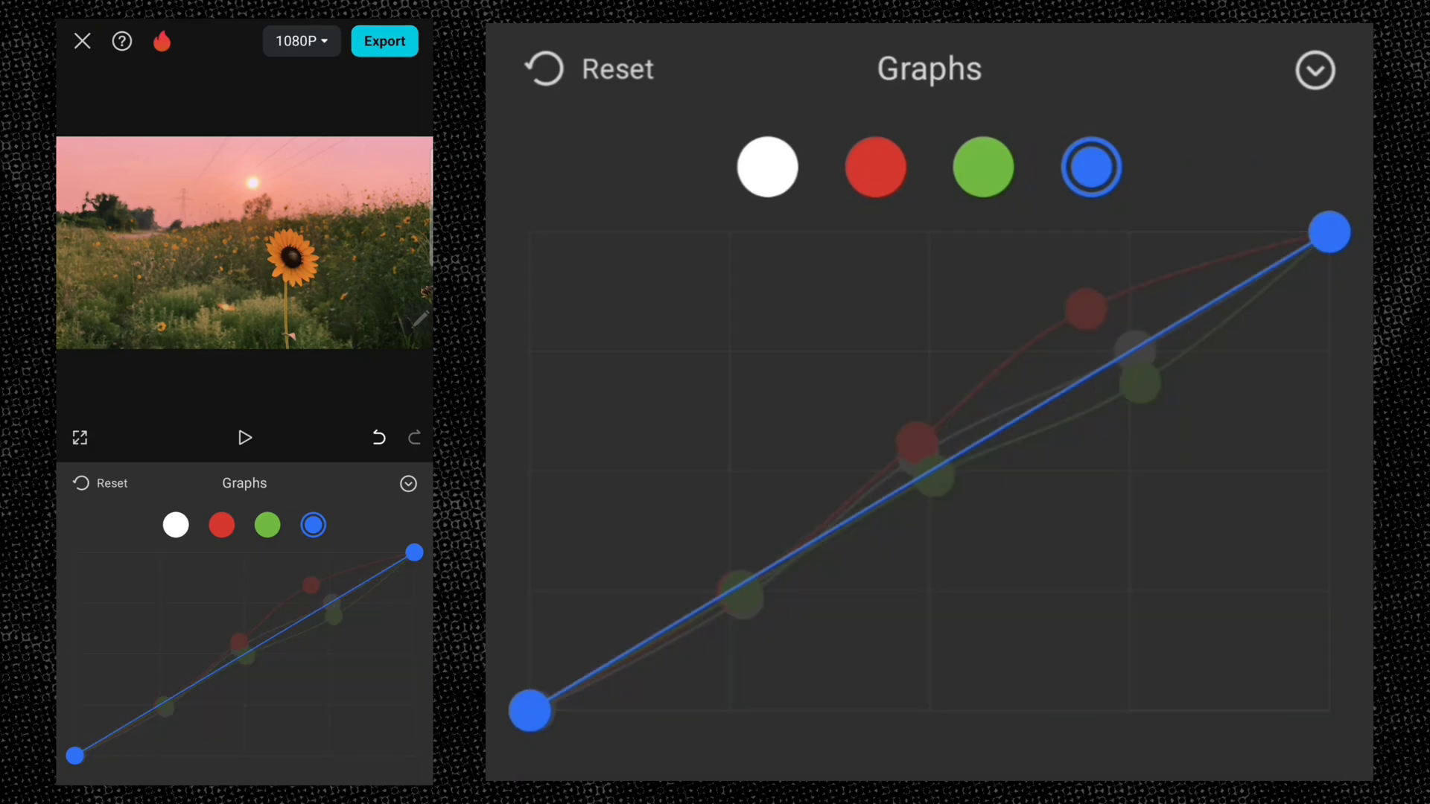
pyautogui.moveTo(738, 594); pyautogui.dragTo(732, 588)
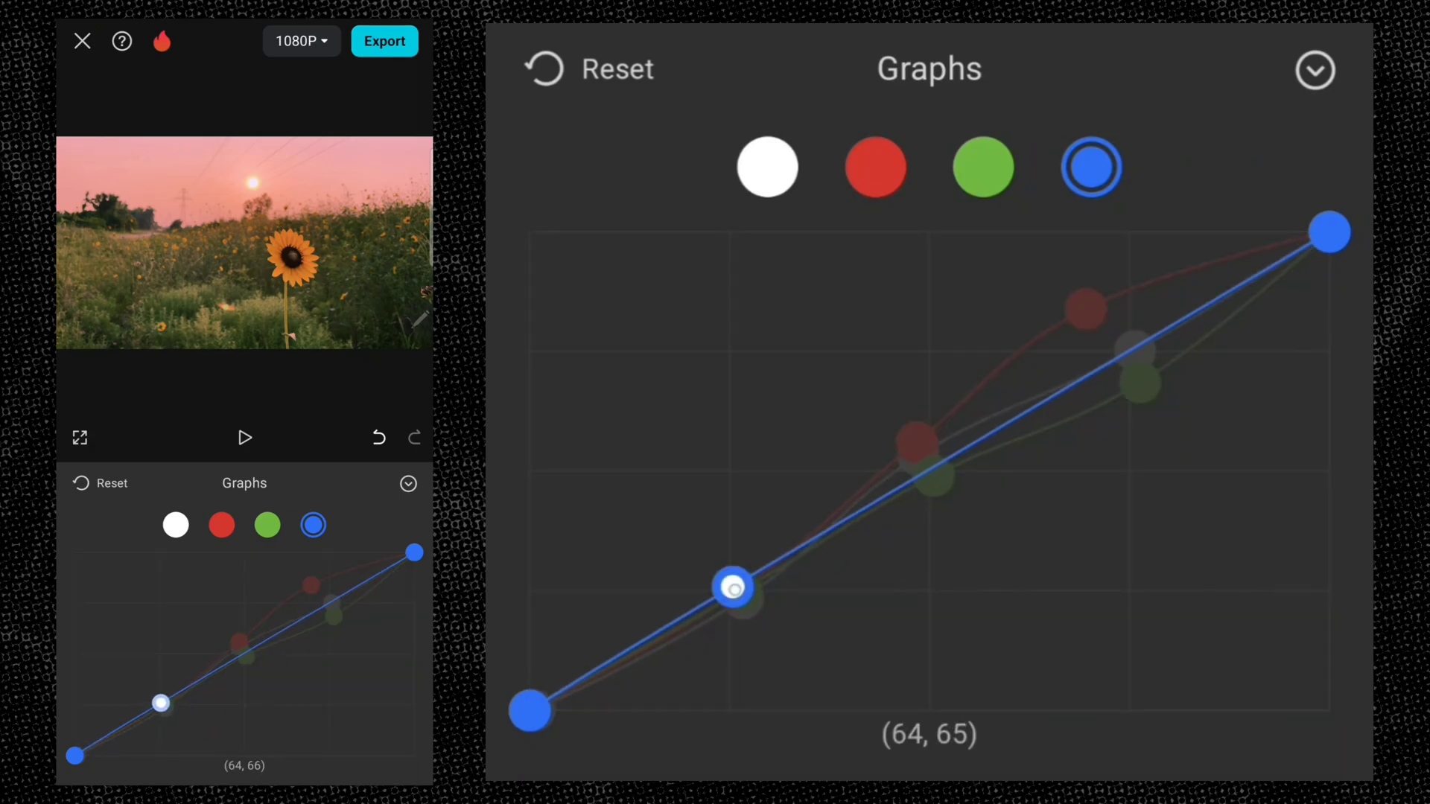
pyautogui.click(944, 470)
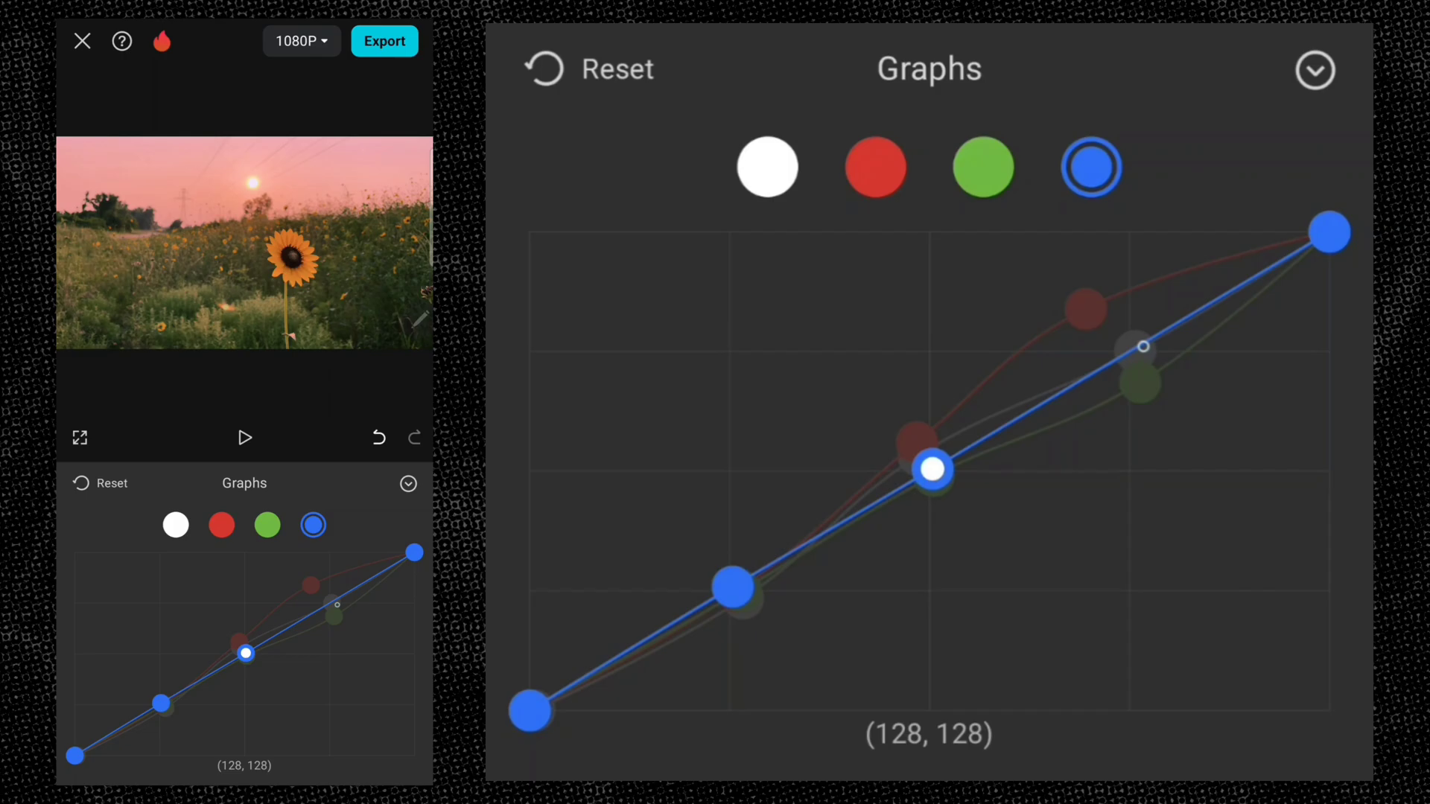
pyautogui.click(1132, 341)
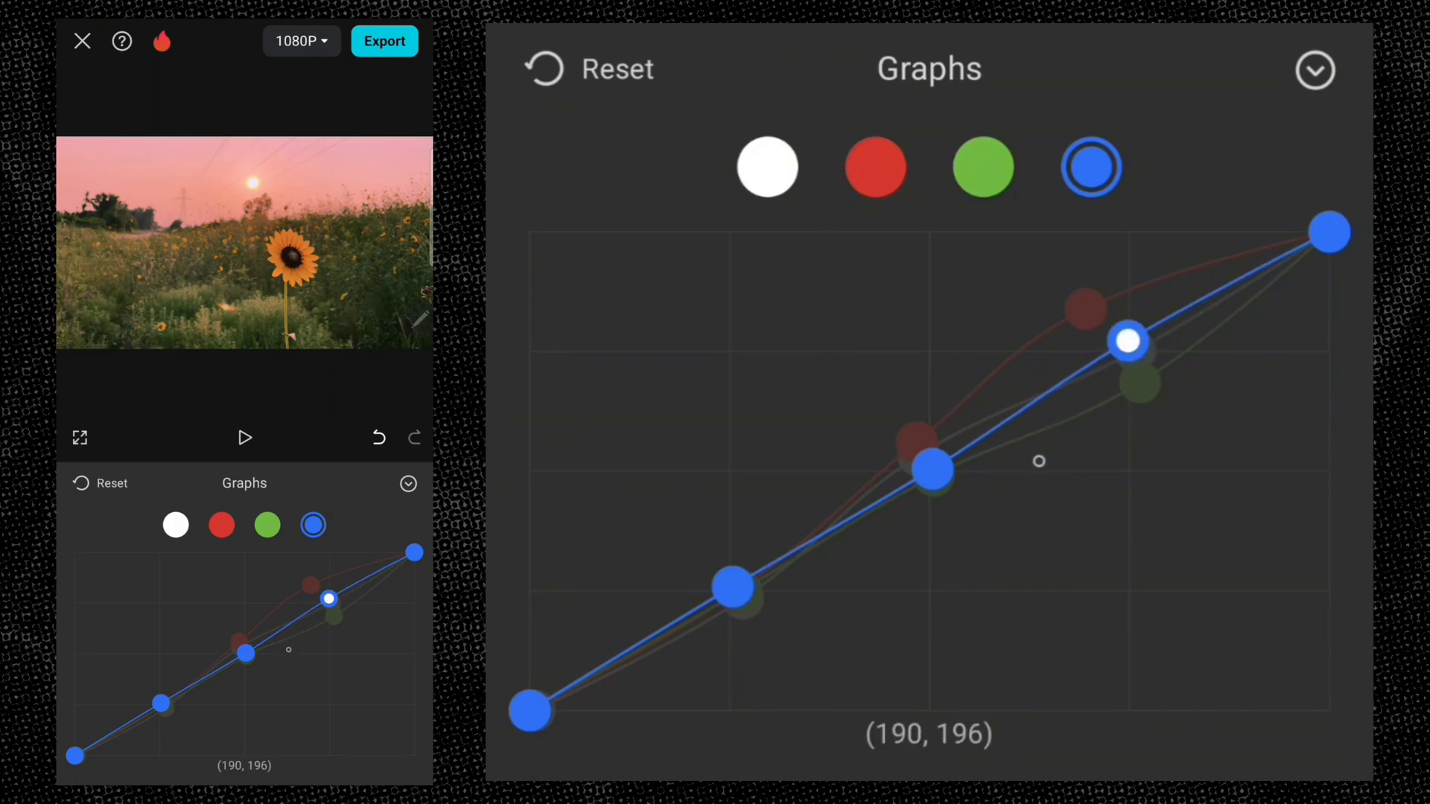
pyautogui.moveTo(951, 442)
pyautogui.mouseDown()
pyautogui.moveTo(923, 440)
pyautogui.moveTo(958, 510)
pyautogui.moveTo(950, 500)
pyautogui.mouseUp()
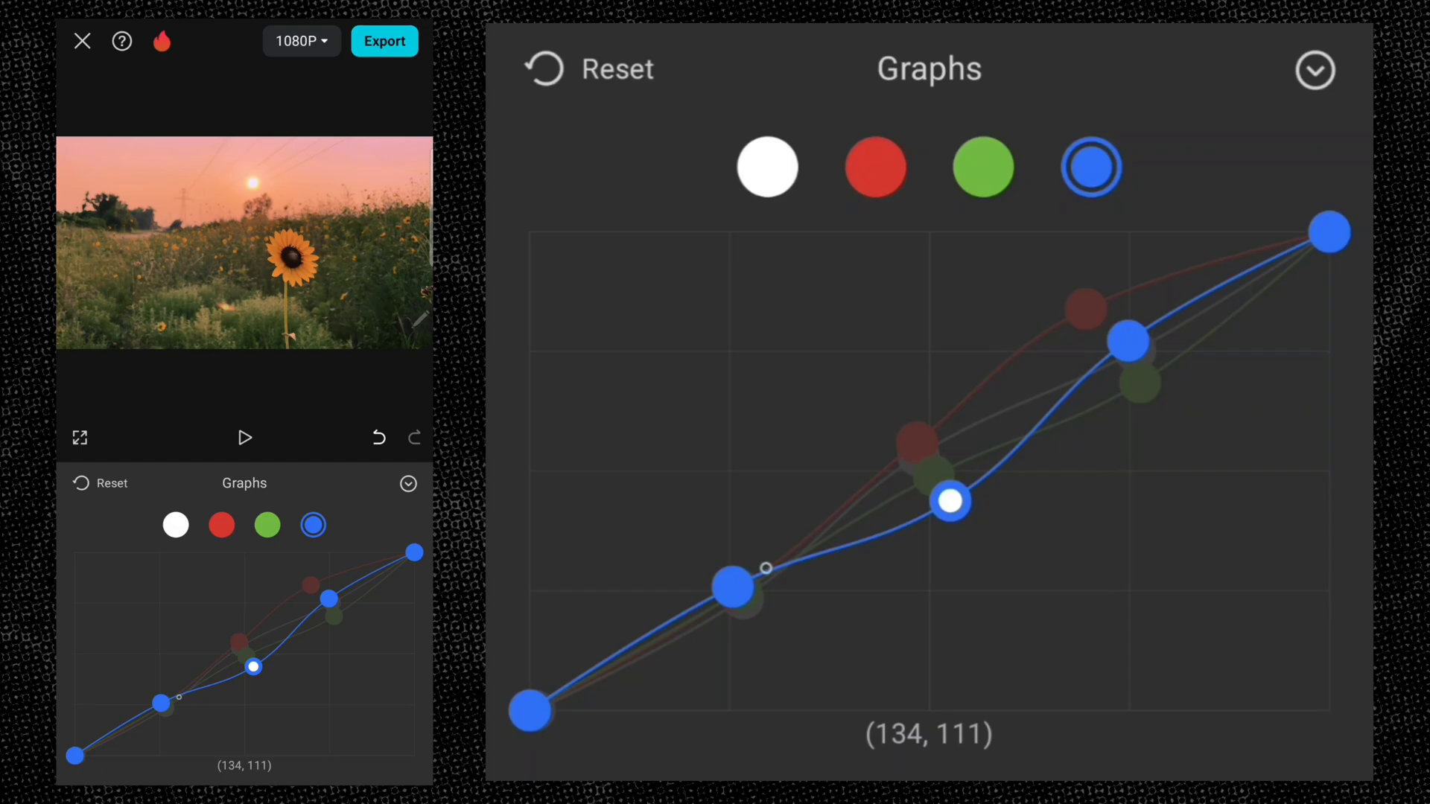
pyautogui.moveTo(546, 691)
pyautogui.mouseDown()
pyautogui.moveTo(522, 648)
pyautogui.moveTo(530, 704)
pyautogui.moveTo(555, 735)
pyautogui.moveTo(606, 743)
pyautogui.moveTo(577, 741)
pyautogui.moveTo(540, 670)
pyautogui.moveTo(554, 734)
pyautogui.moveTo(545, 724)
pyautogui.moveTo(578, 729)
pyautogui.moveTo(591, 690)
pyautogui.mouseUp()
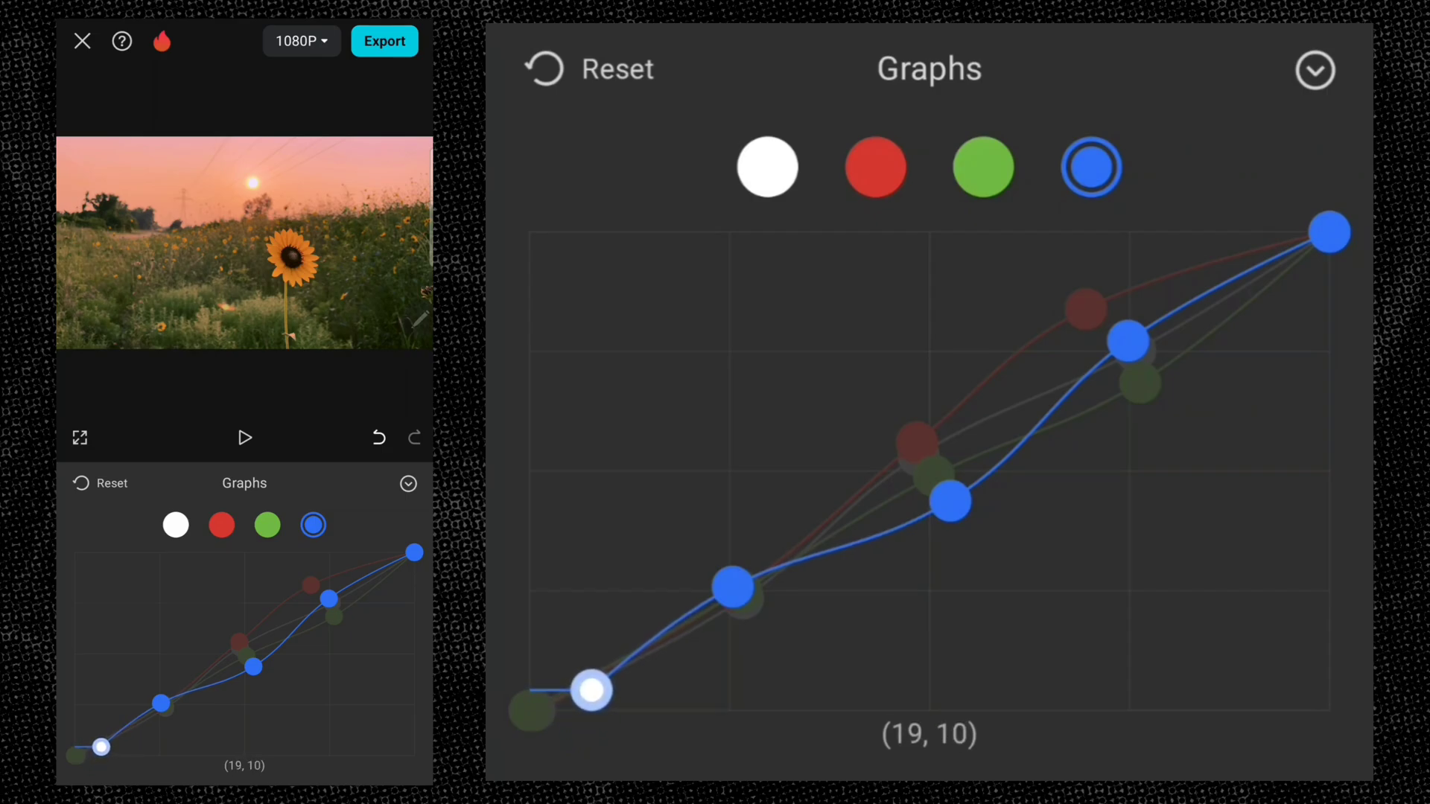
pyautogui.moveTo(1166, 319)
pyautogui.mouseDown()
pyautogui.moveTo(1129, 314)
pyautogui.moveTo(1139, 264)
pyautogui.moveTo(1208, 396)
pyautogui.mouseUp()
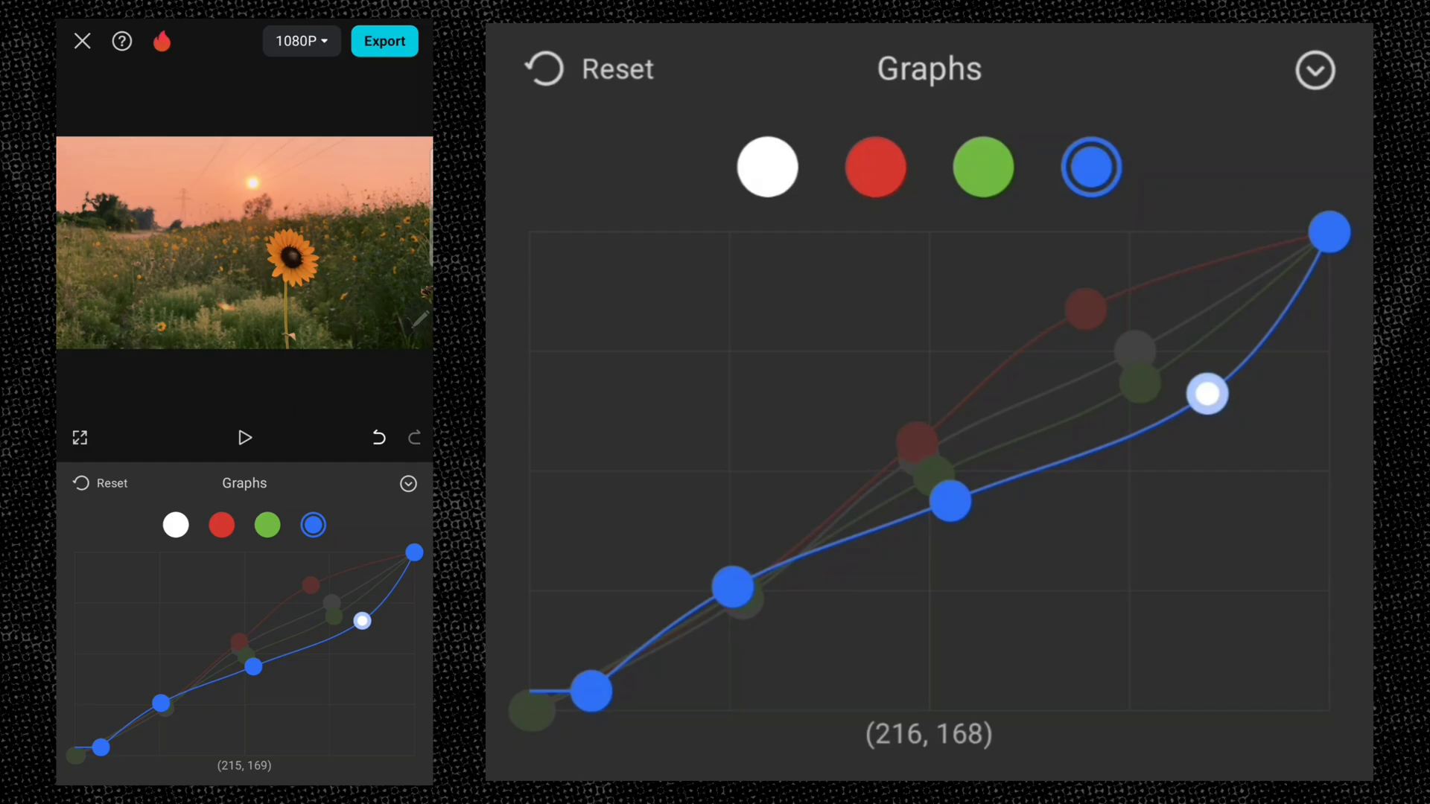
# - Close the curves editor and apply the colour grade to the timeline
pyautogui.click(768, 167)
pyautogui.click(1315, 70)
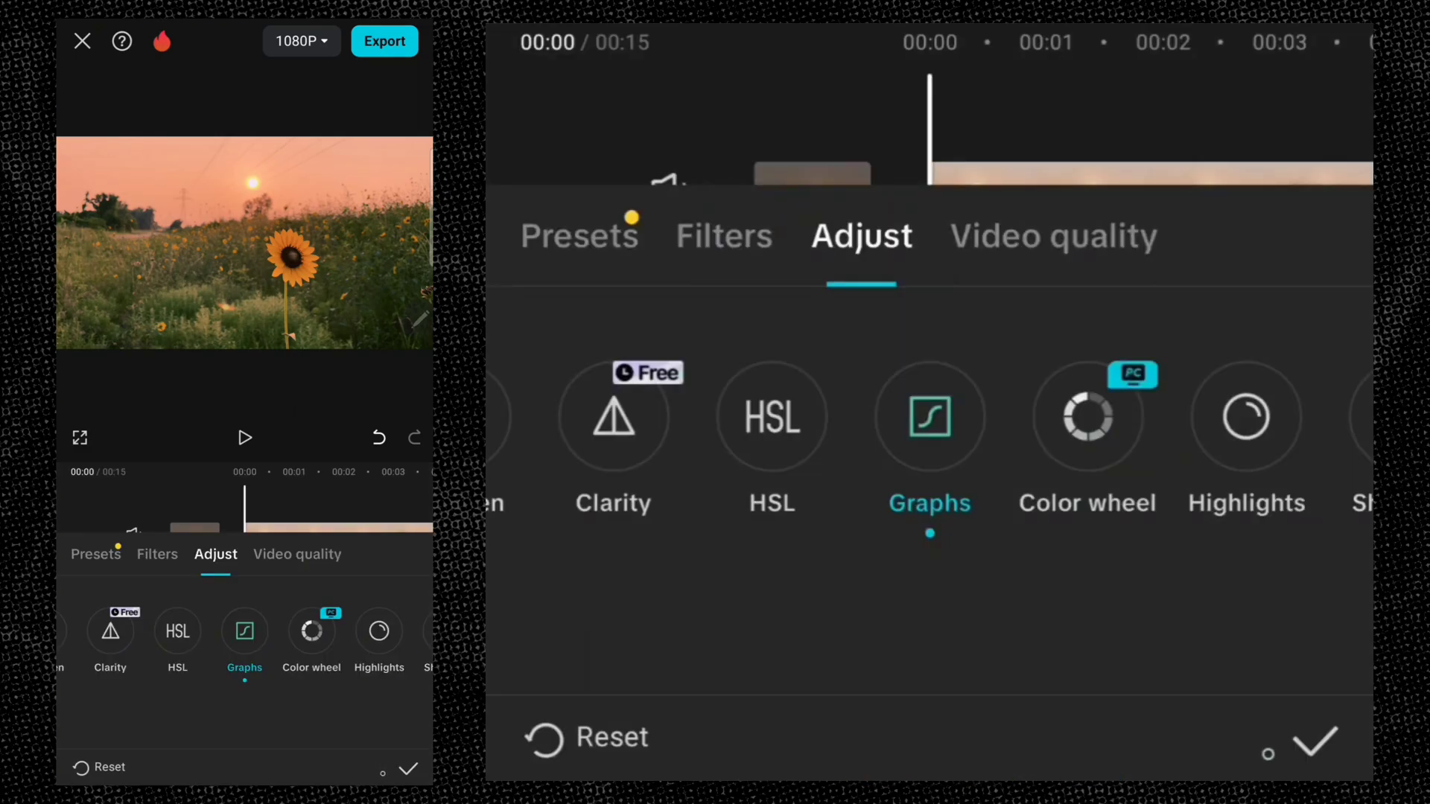
pyautogui.click(1315, 741)
# - Select the Adjust2 layer and shift its start point
pyautogui.click(957, 332)
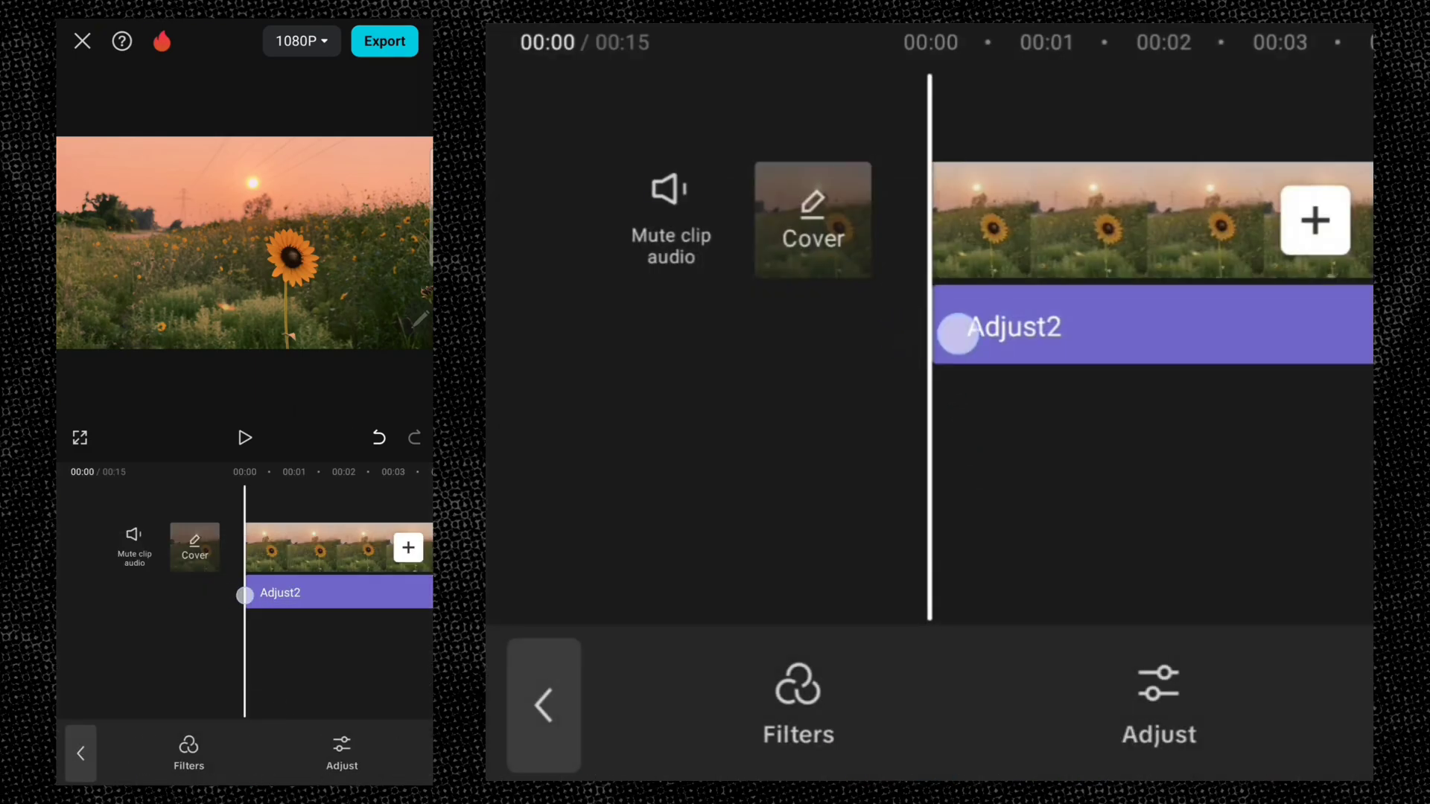
pyautogui.click(1003, 323)
pyautogui.moveTo(911, 326); pyautogui.dragTo(1015, 326)
pyautogui.moveTo(1246, 464)
pyautogui.mouseDown()
pyautogui.moveTo(1060, 489)
pyautogui.moveTo(1235, 477)
pyautogui.mouseUp()
# - Stretch Adjust2 leftward over the clip, then pick Brightness and Saturation in its Adjust tools
pyautogui.moveTo(1014, 333); pyautogui.dragTo(844, 327)
pyautogui.click(715, 716)
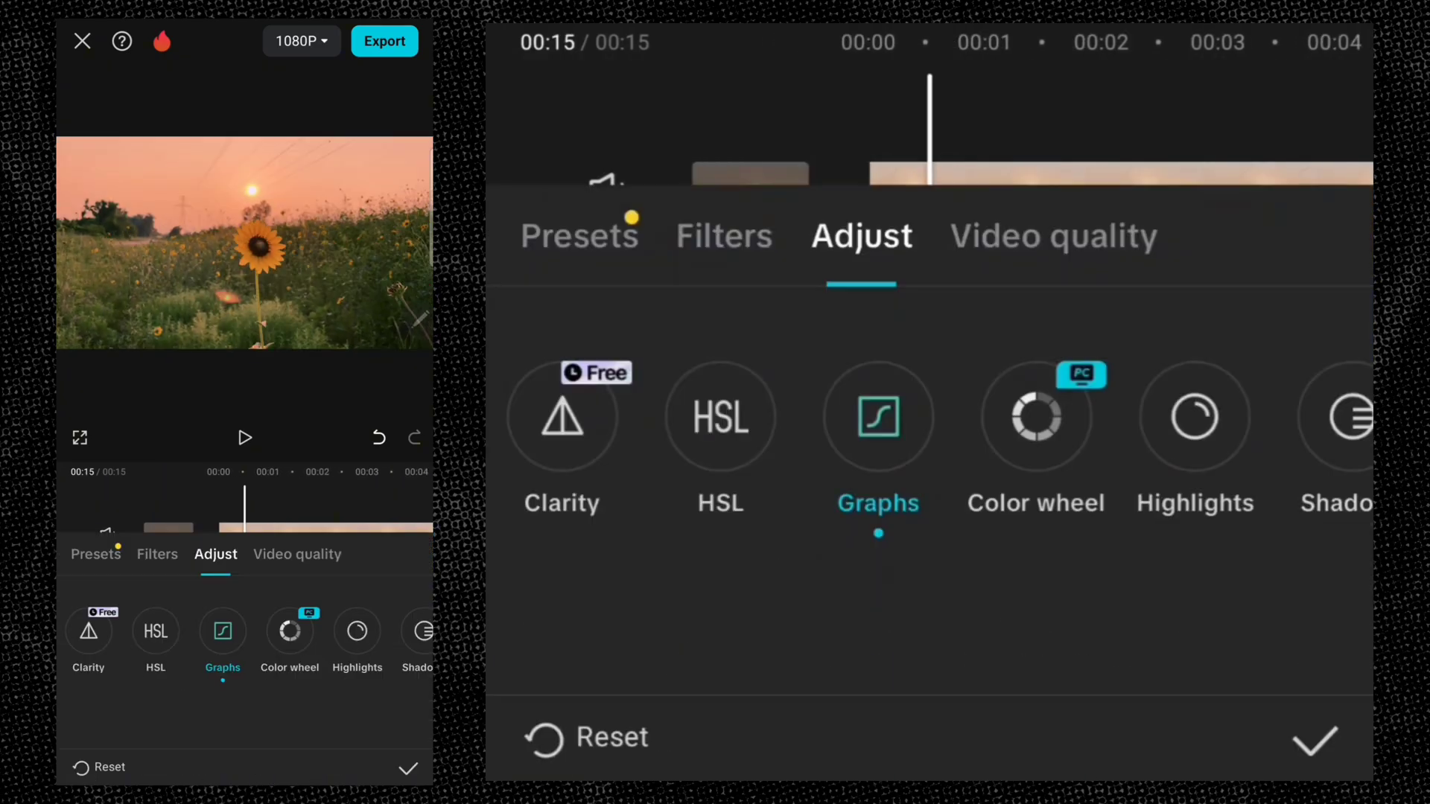
pyautogui.moveTo(1117, 436); pyautogui.dragTo(670, 437)
pyautogui.click(735, 425)
pyautogui.click(1051, 425)
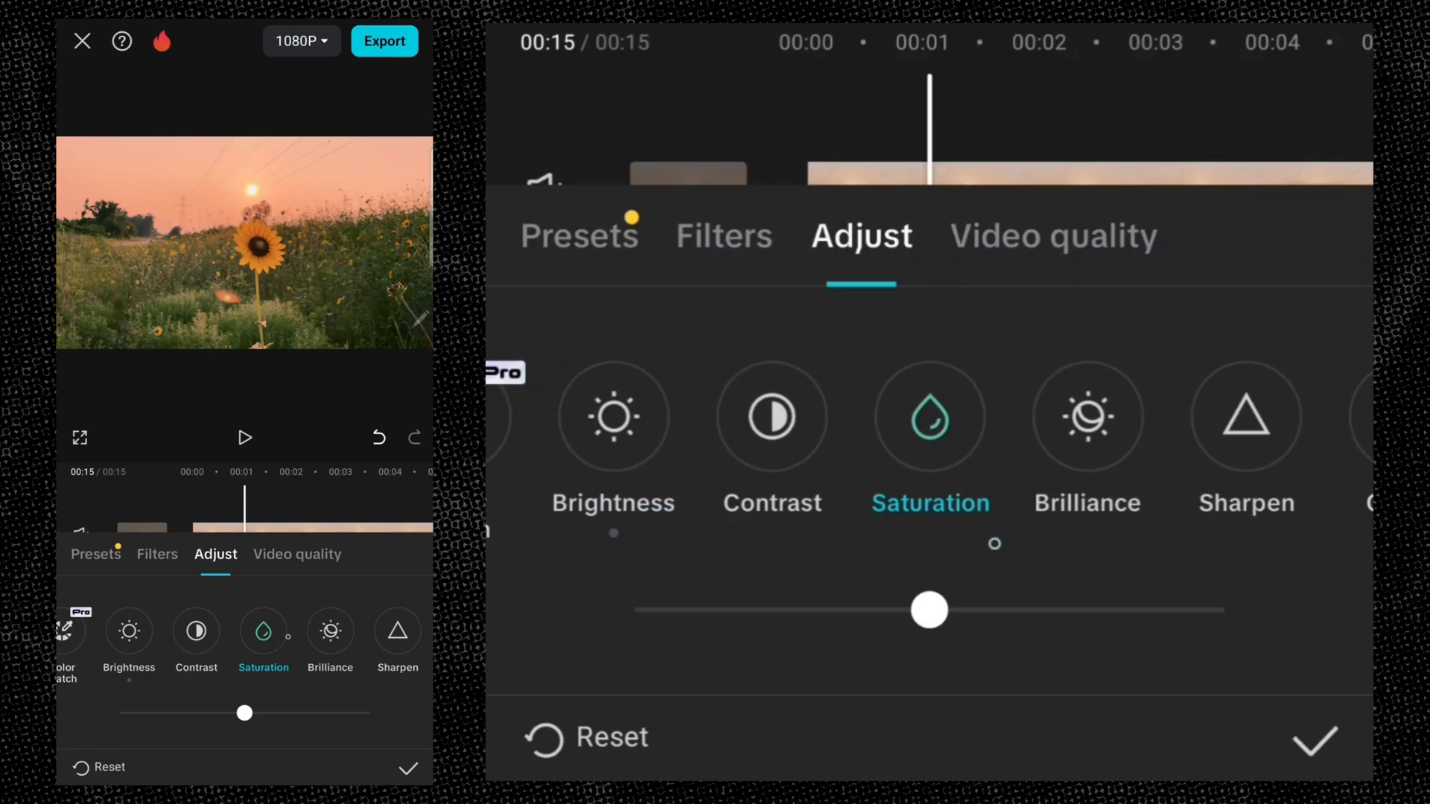